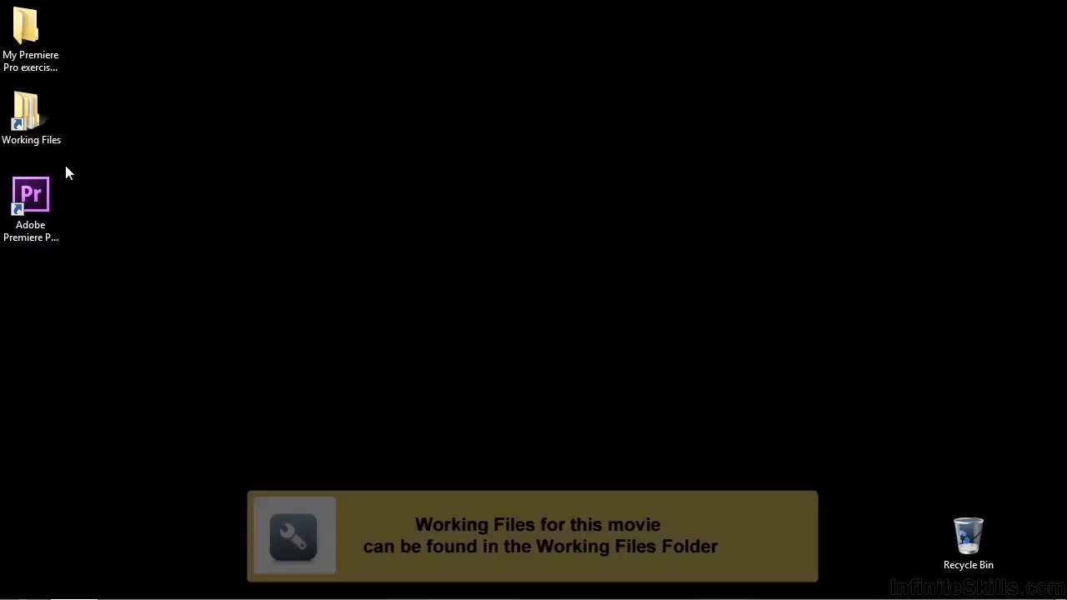
# Step: Open the project 0805-specialized transitions.prproj from the projects folder
pyautogui.doubleClick(491, 294)
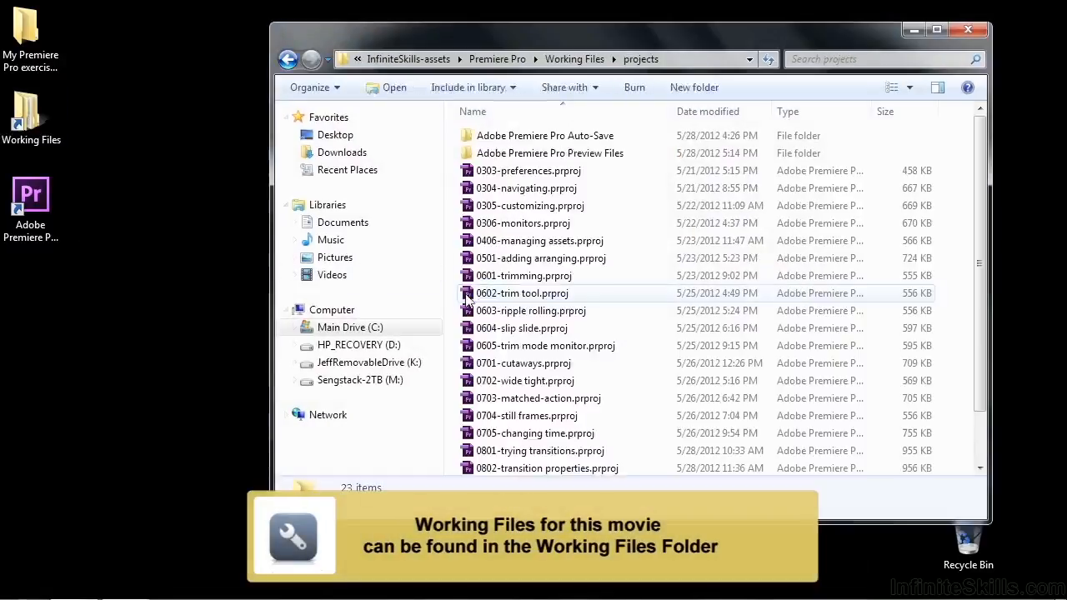
pyautogui.scroll(-1, 985, 407)
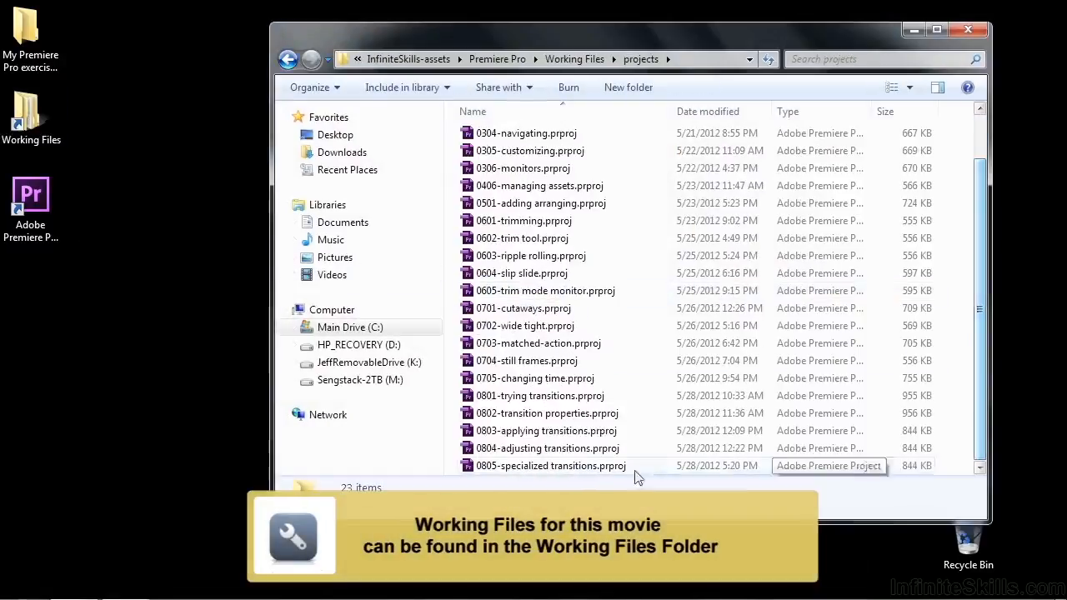
pyautogui.click(472, 467)
pyautogui.doubleClick(471, 468)
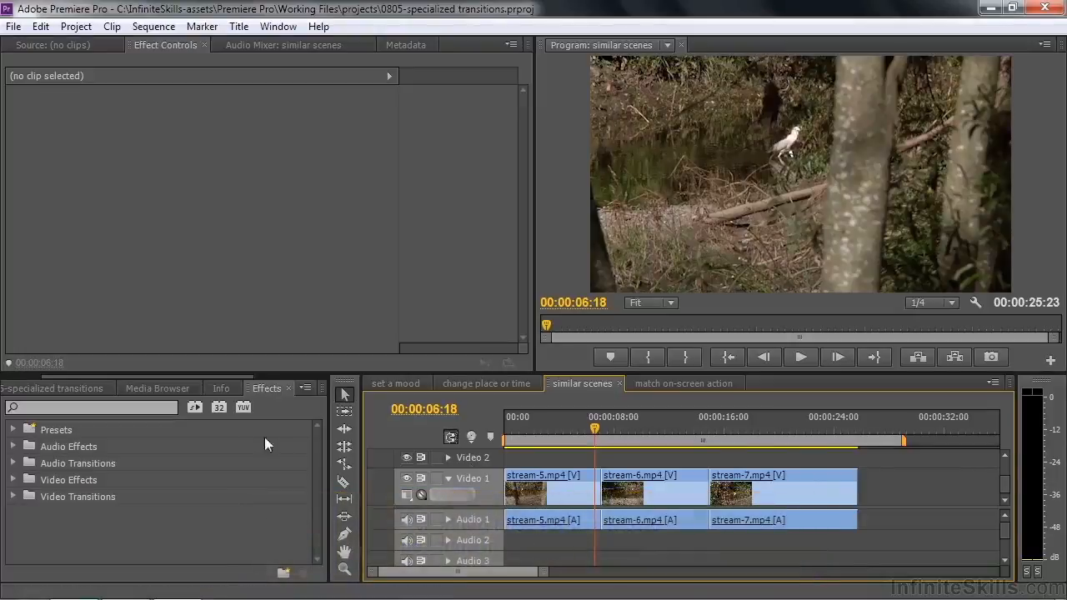
# Step: Apply the Iris Box video transition at the cut between stream-5.mp4 and stream-6.mp4 on Video 1
pyautogui.click(14, 496)
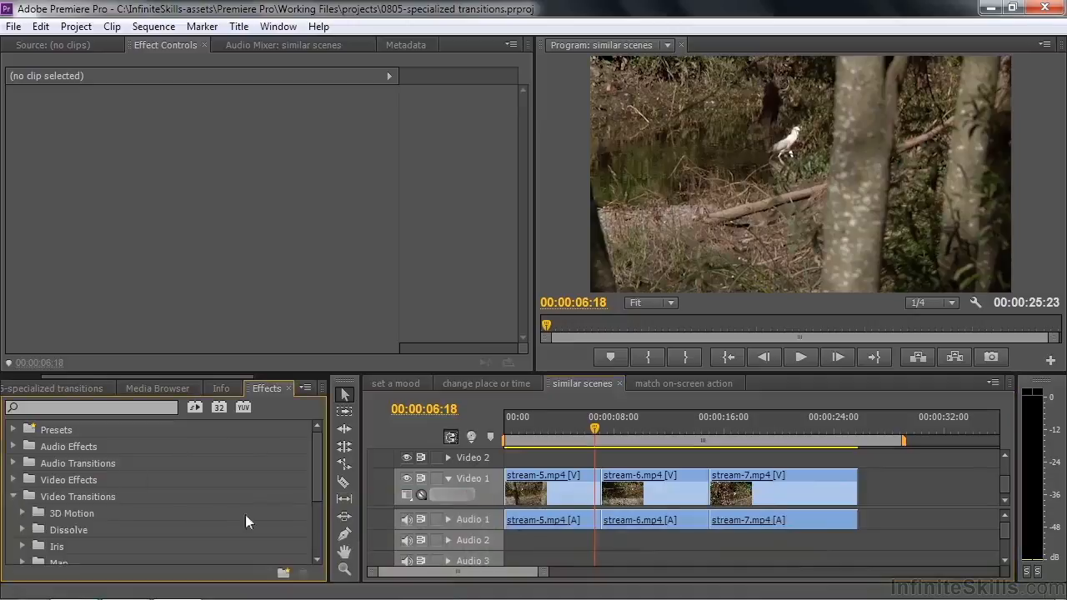
pyautogui.moveTo(315, 492); pyautogui.dragTo(316, 517)
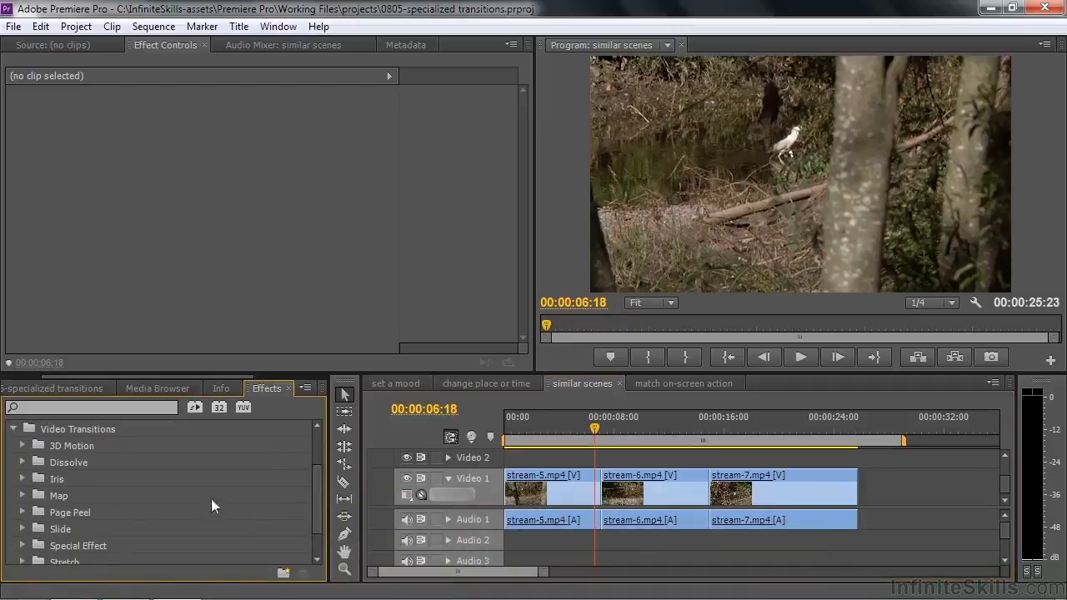
pyautogui.click(21, 479)
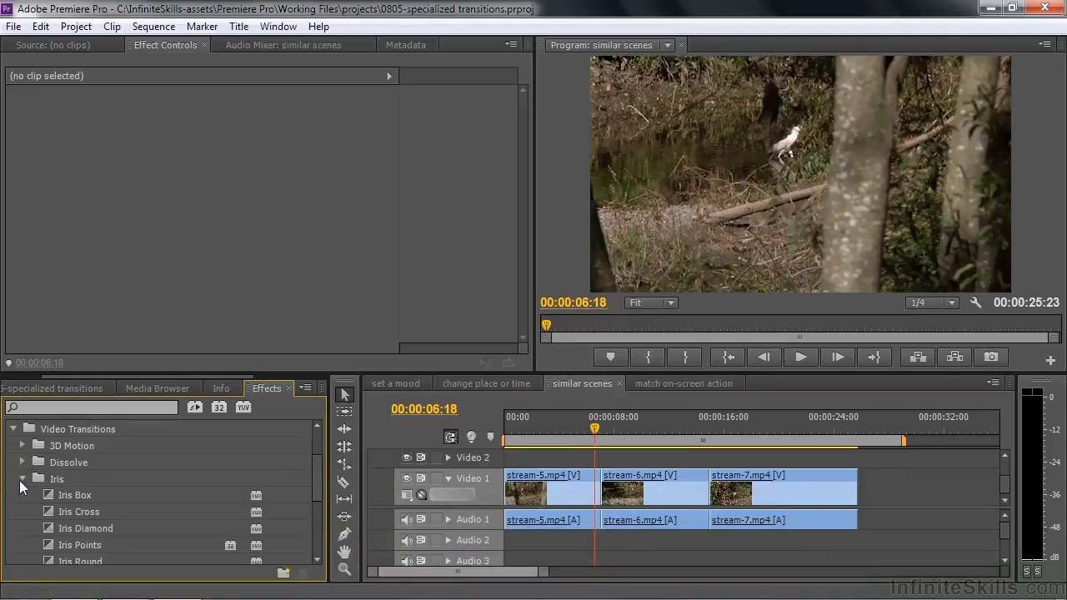
pyautogui.moveTo(312, 479); pyautogui.dragTo(312, 500)
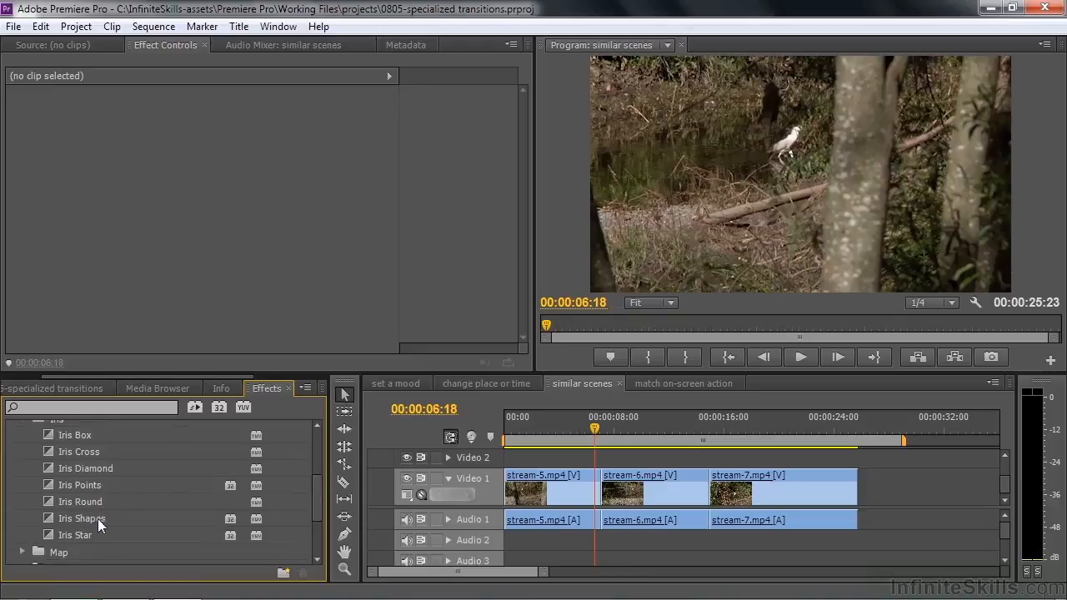
pyautogui.moveTo(44, 432); pyautogui.dragTo(601, 483)
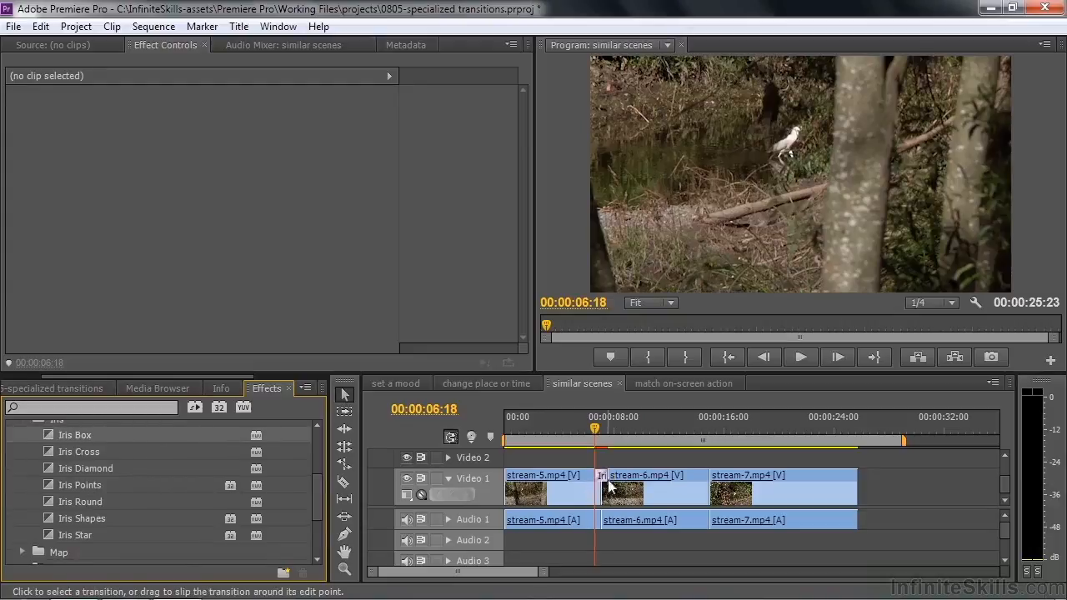
# Step: Select the Iris Box transition and lengthen it at both ends to a duration of about 00:00:02:19
pyautogui.click(605, 482)
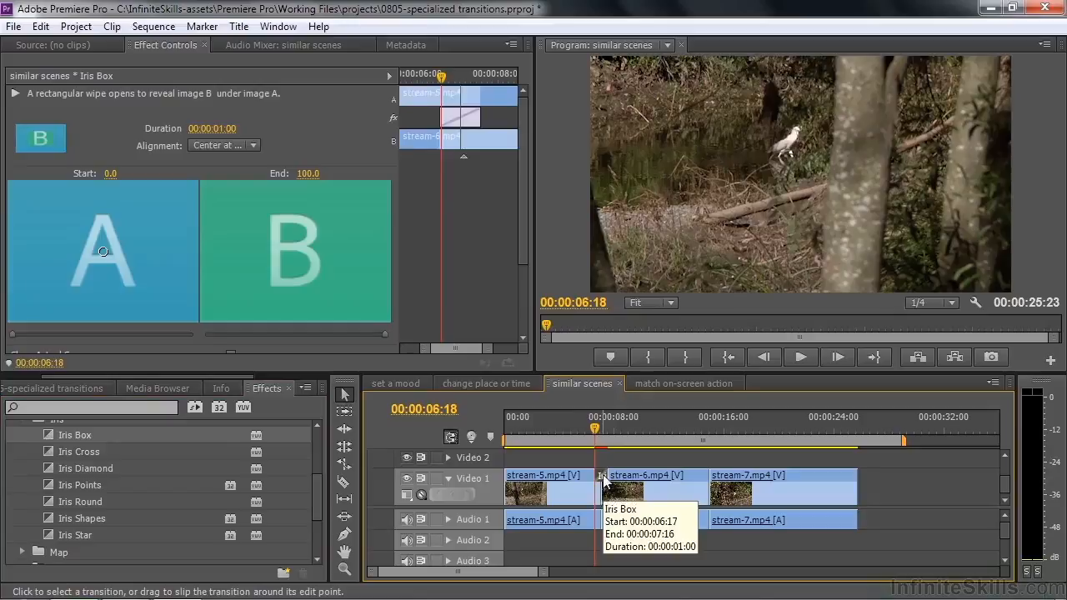
pyautogui.press('=')
pyautogui.press('=')
pyautogui.press('=')
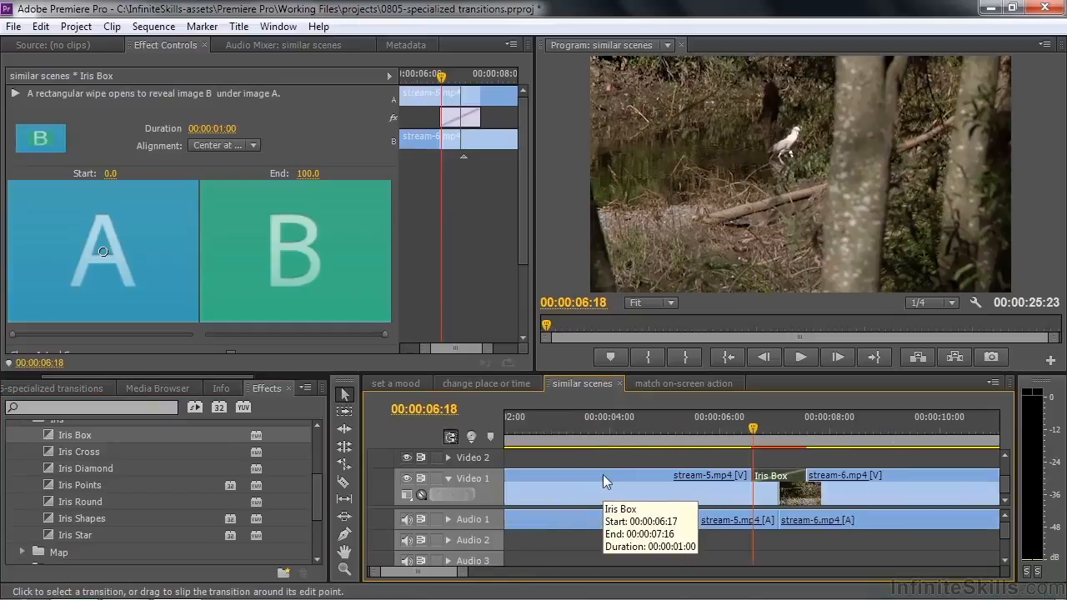
pyautogui.moveTo(423, 573); pyautogui.dragTo(425, 573)
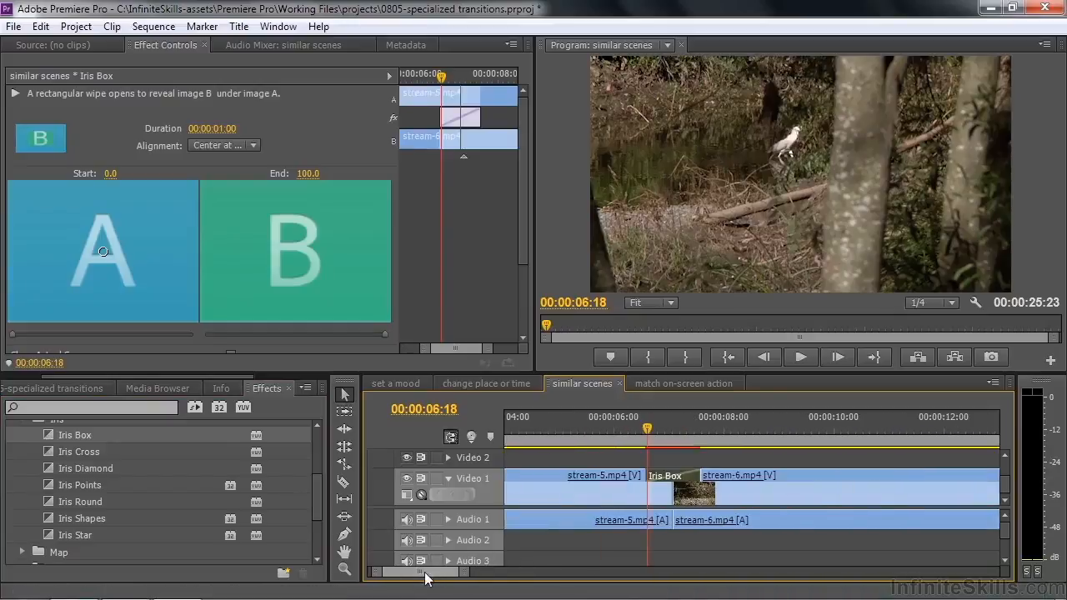
pyautogui.moveTo(697, 475); pyautogui.dragTo(745, 475)
pyautogui.moveTo(652, 475); pyautogui.dragTo(602, 475)
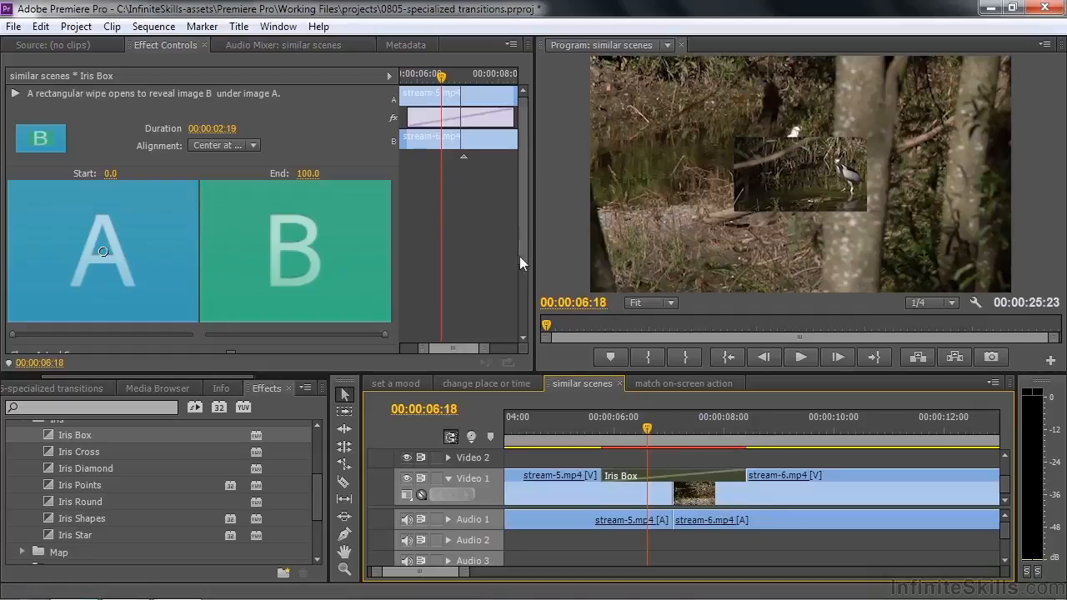
# Step: Show the actual sources for the Iris Box transition and shift its centre point onto the incoming clip's bird at 00:00:06:08
pyautogui.scroll(-3, 520, 266)
pyautogui.click(231, 297)
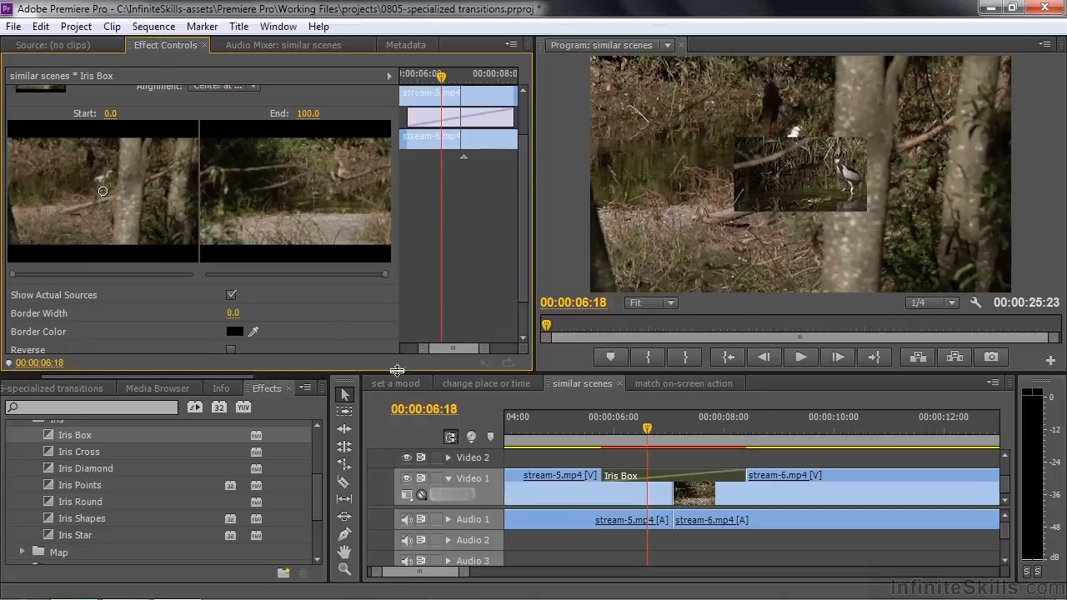
pyautogui.moveTo(644, 438)
pyautogui.mouseDown()
pyautogui.moveTo(613, 443)
pyautogui.moveTo(628, 447)
pyautogui.mouseUp()
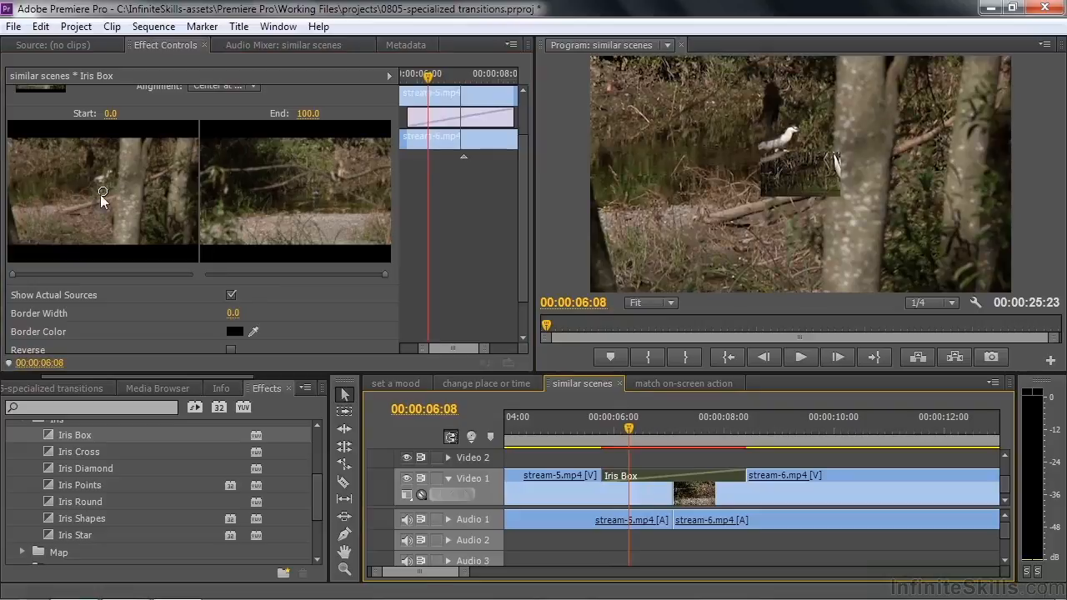
pyautogui.moveTo(103, 190); pyautogui.dragTo(121, 187)
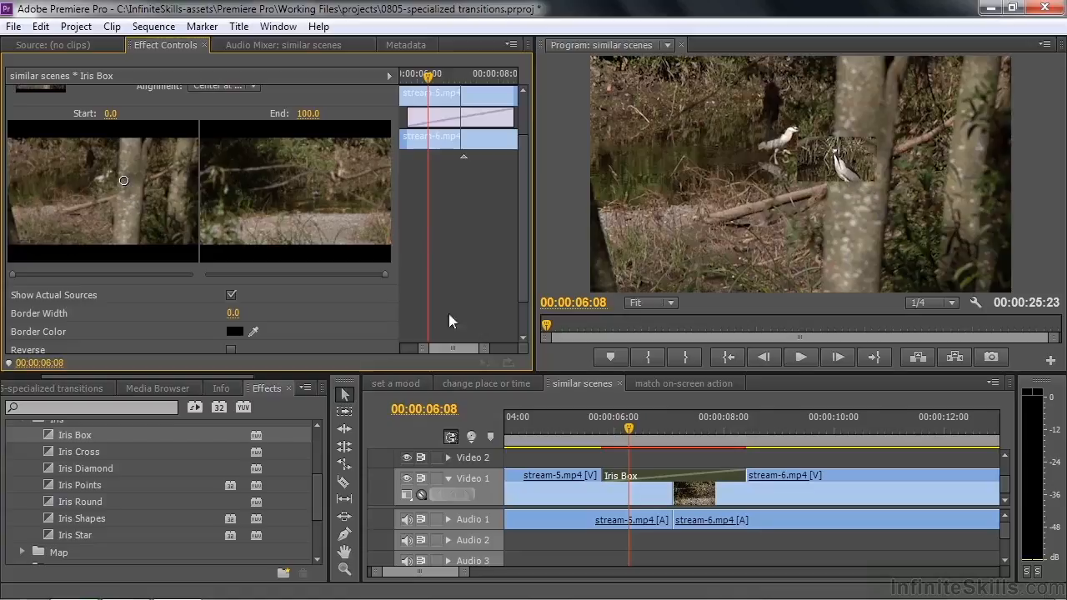
pyautogui.moveTo(625, 432)
pyautogui.mouseDown()
pyautogui.moveTo(609, 430)
pyautogui.moveTo(638, 432)
pyautogui.moveTo(629, 432)
pyautogui.mouseUp()
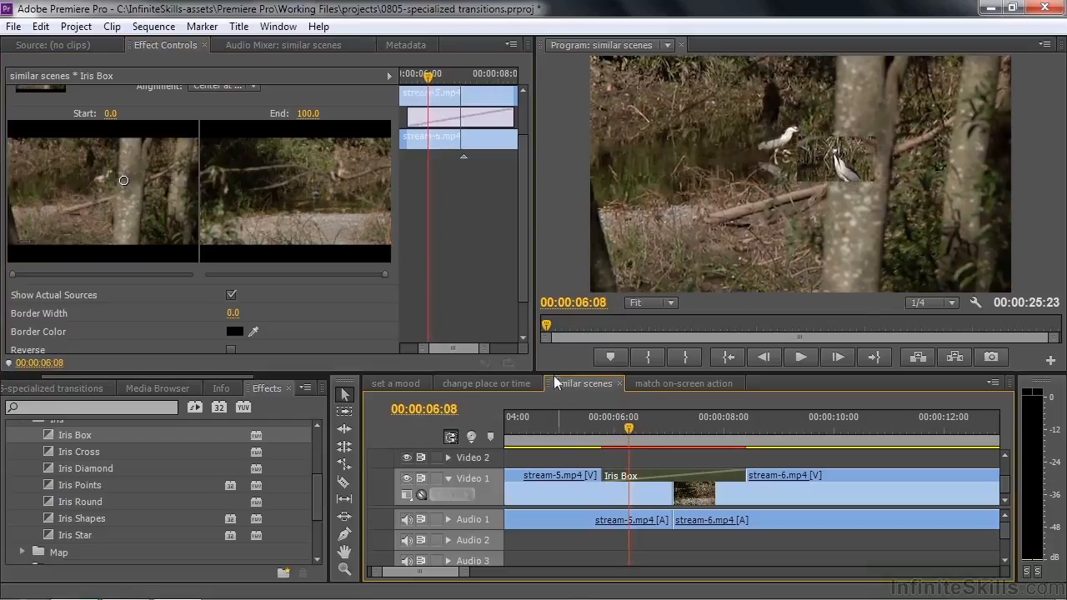
# Step: Reverse the Iris Box transition and lower its centre point onto the incoming clip's bird at 00:00:08:04
pyautogui.click(231, 349)
pyautogui.moveTo(629, 435); pyautogui.dragTo(731, 395)
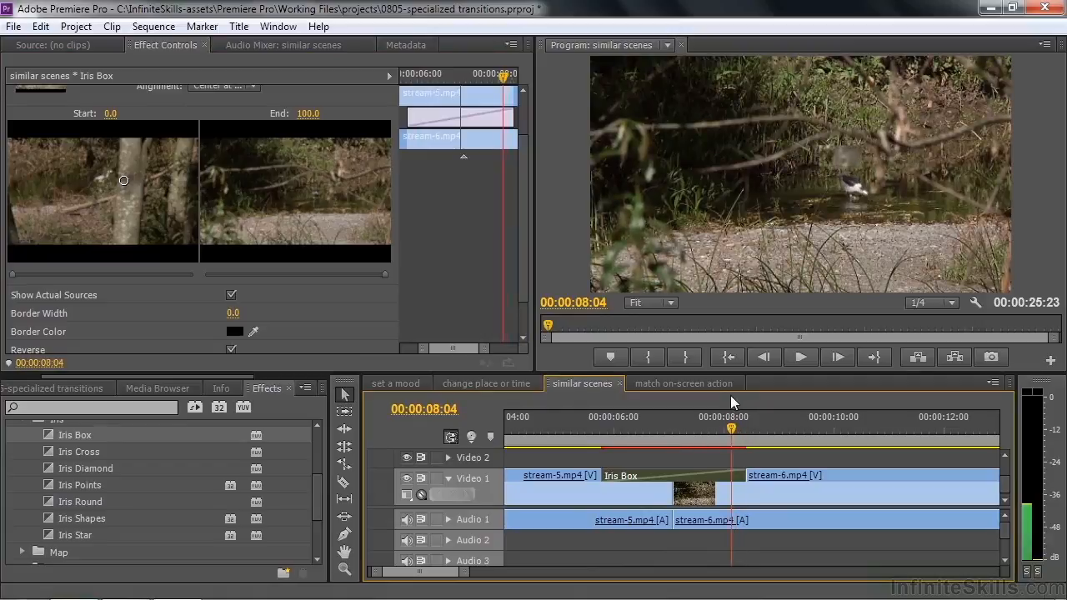
pyautogui.moveTo(124, 180); pyautogui.dragTo(124, 195)
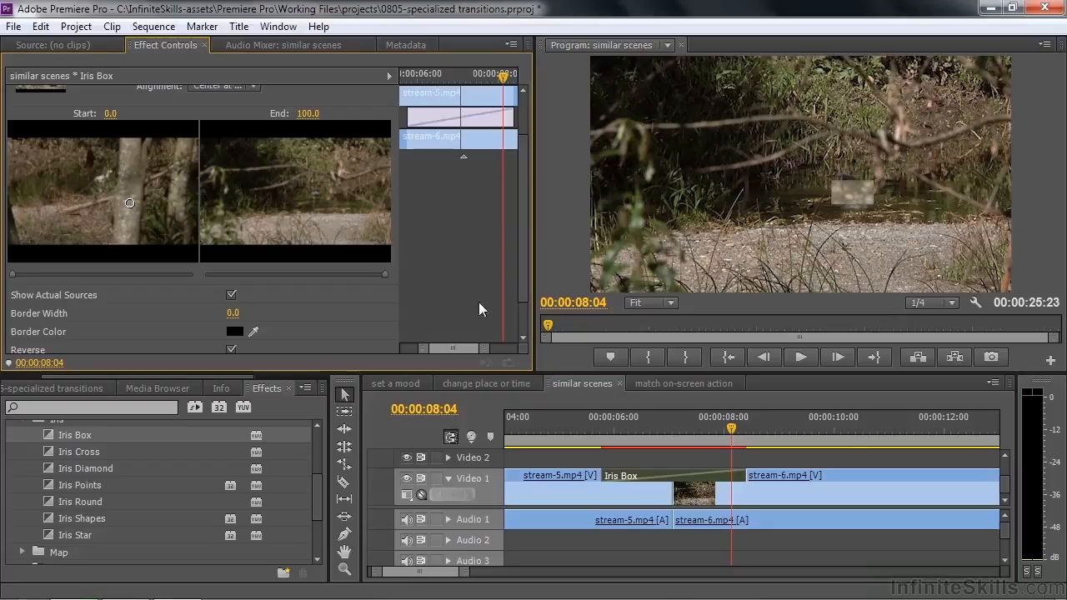
pyautogui.moveTo(730, 435); pyautogui.dragTo(747, 454)
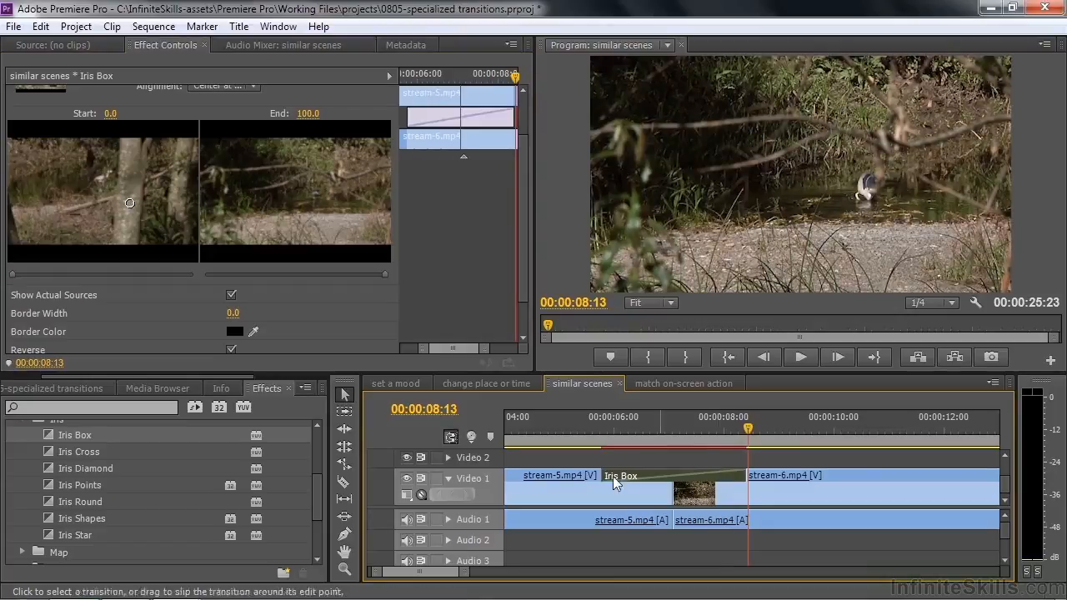
# Step: Replace the Iris Box transition between stream-5.mp4 and stream-6.mp4 with the Zoom transition and select it
pyautogui.moveTo(317, 490); pyautogui.dragTo(314, 539)
pyautogui.click(23, 557)
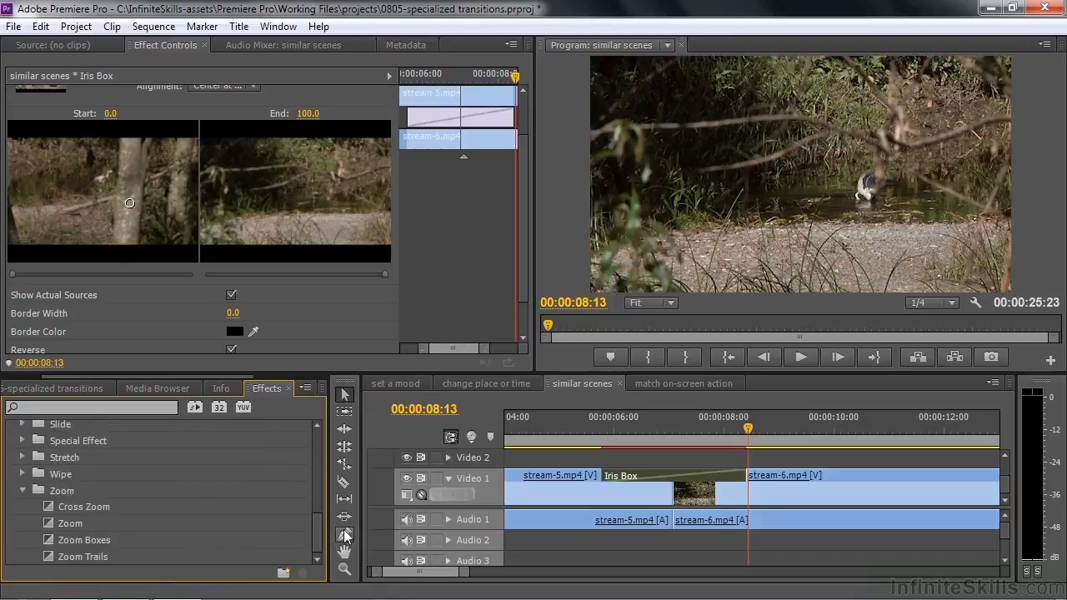
pyautogui.moveTo(52, 519); pyautogui.dragTo(674, 482)
pyautogui.click(673, 479)
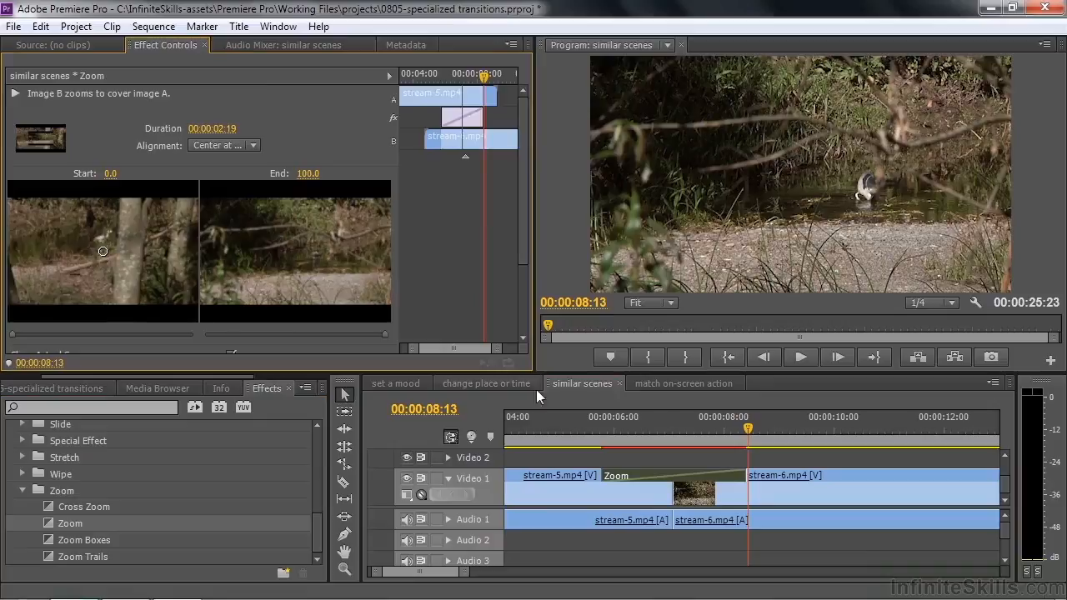
# Step: Preview the Zoom transition to 00:00:06:11 and raise its centre point to the white bird
pyautogui.click(589, 447)
pyautogui.moveTo(589, 450); pyautogui.dragTo(632, 469)
pyautogui.moveTo(100, 251); pyautogui.dragTo(101, 230)
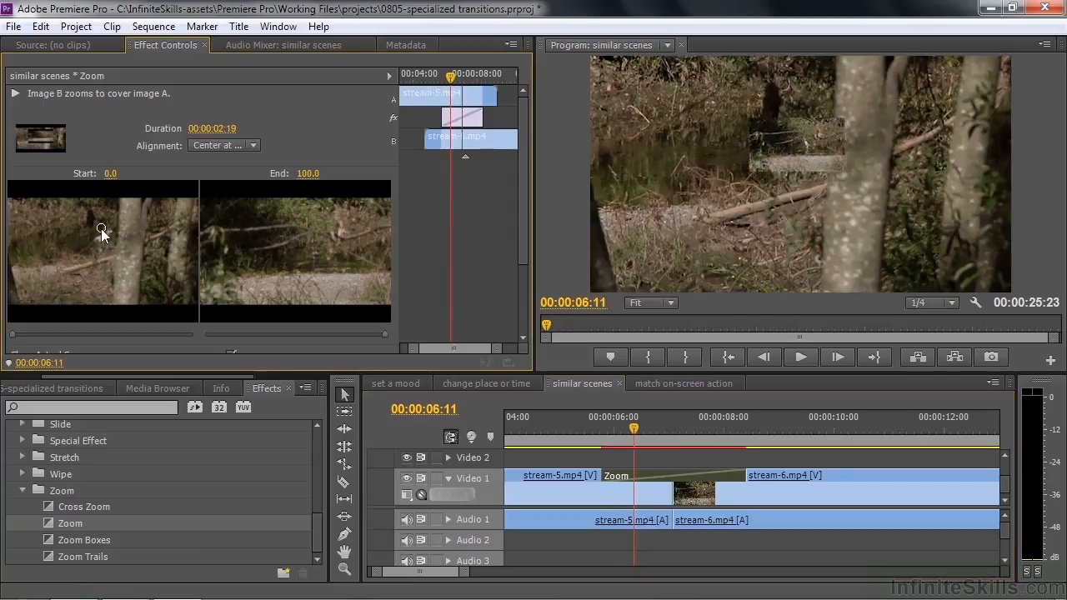
# Step: Reverse the Zoom transition, reposition its centre point over the incoming clip's bird at 00:00:08:04, and scrub back to 00:00:05:18
pyautogui.moveTo(523, 233); pyautogui.dragTo(520, 327)
pyautogui.click(231, 304)
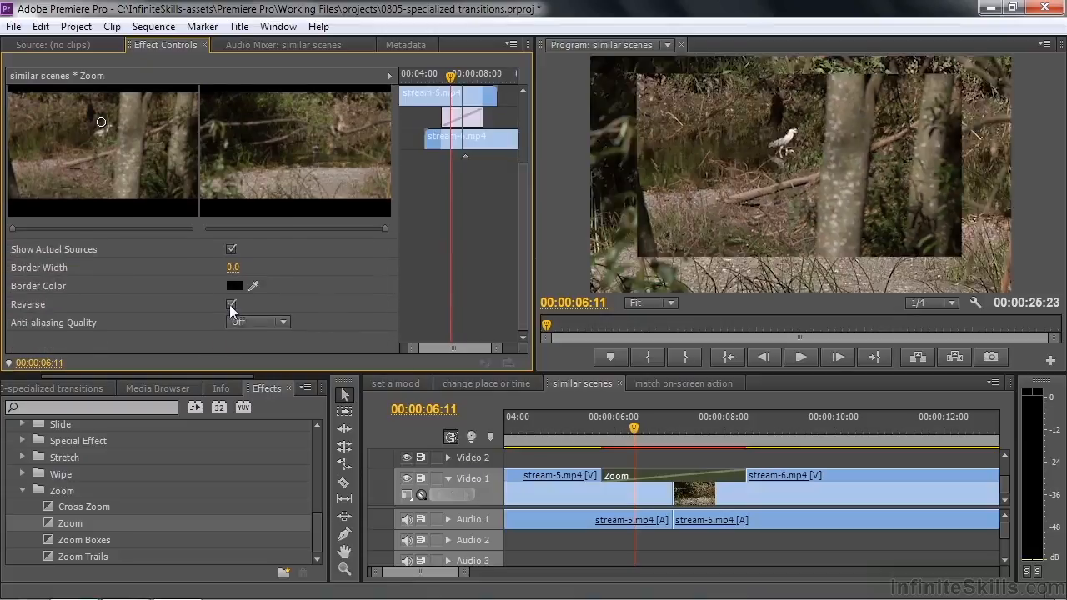
pyautogui.click(595, 435)
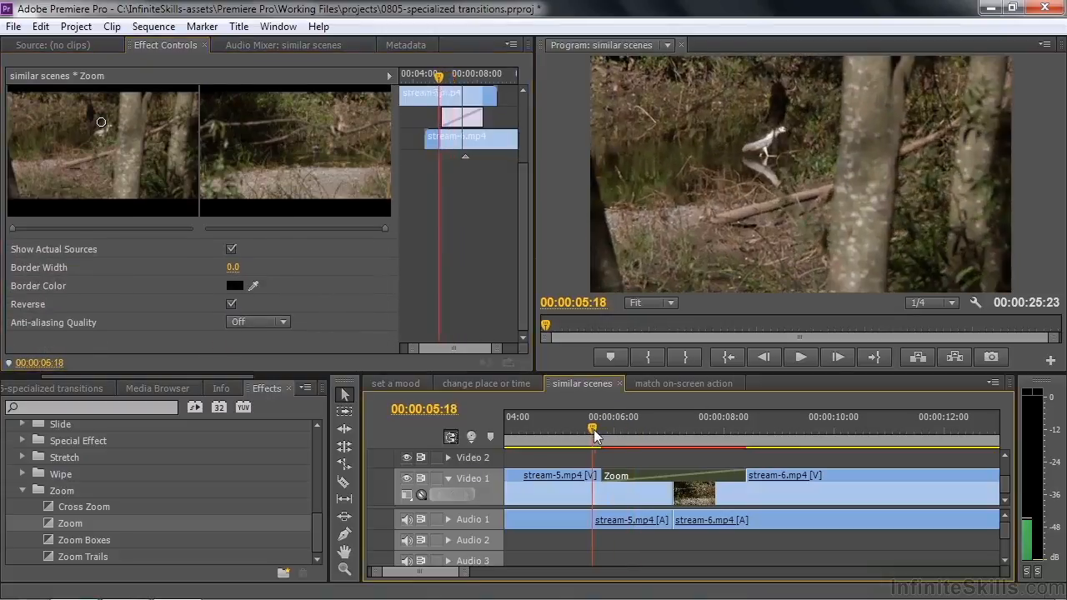
pyautogui.moveTo(595, 434); pyautogui.dragTo(736, 446)
pyautogui.moveTo(103, 123); pyautogui.dragTo(129, 156)
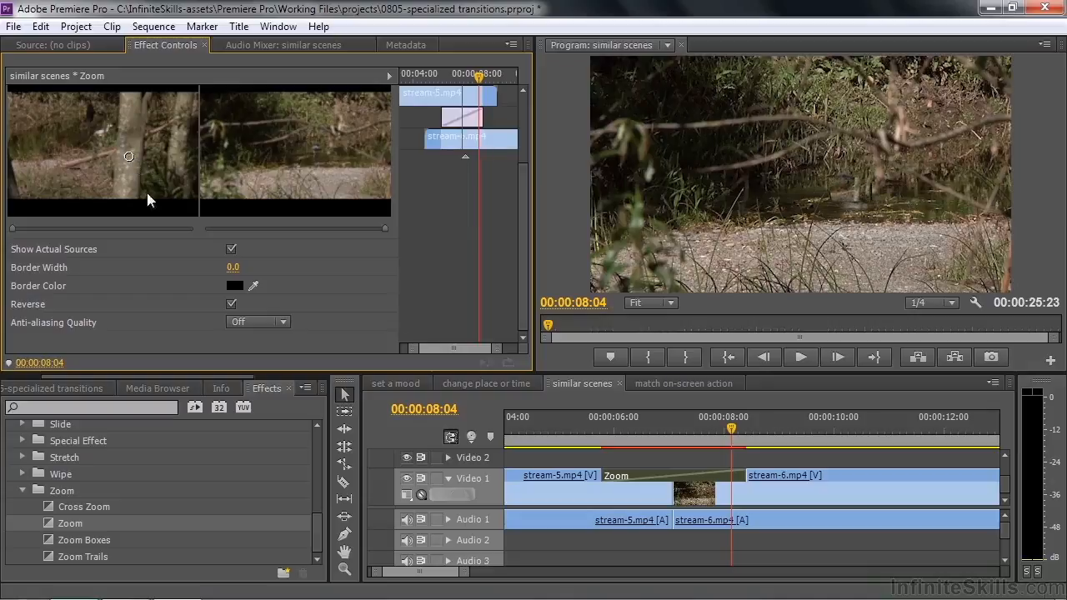
pyautogui.moveTo(732, 434); pyautogui.dragTo(592, 447)
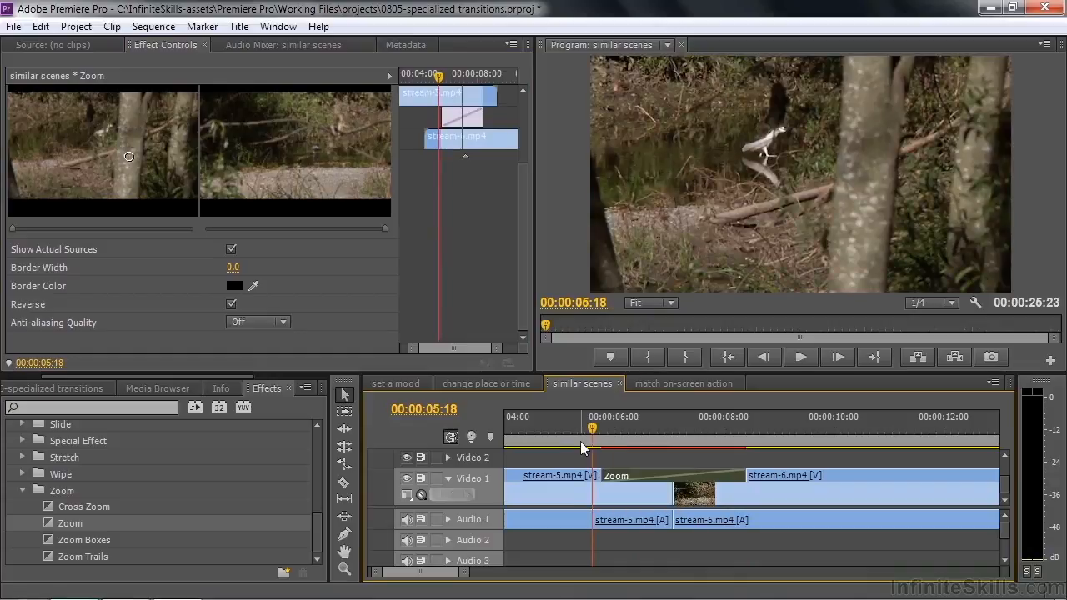
# Step: Replace the Zoom transition with Cross Zoom, select it, and play through it from 00:00:05:18
pyautogui.moveTo(48, 507); pyautogui.dragTo(689, 488)
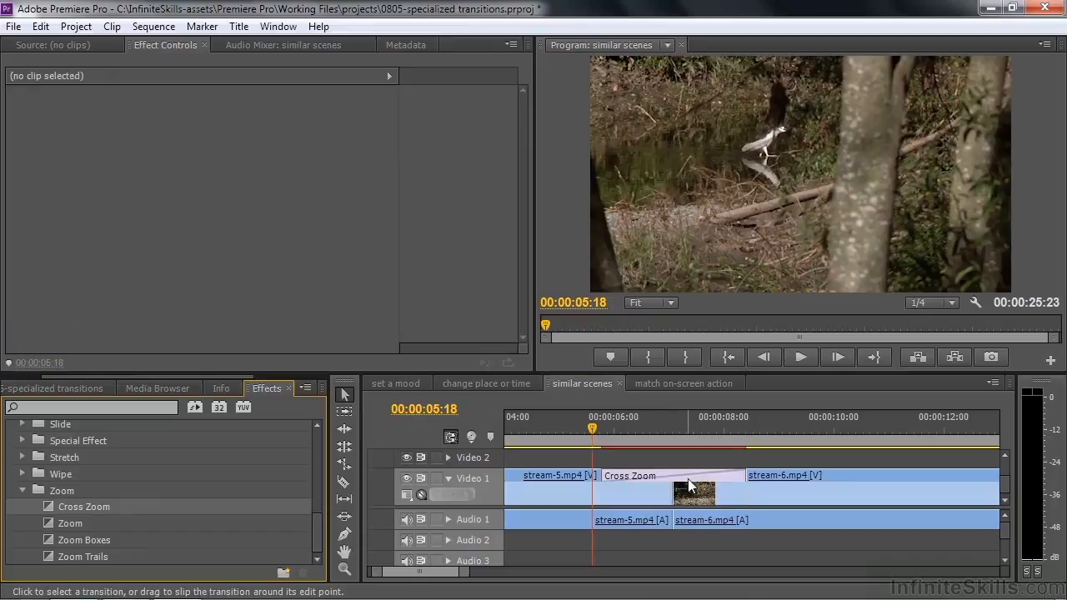
pyautogui.click(679, 472)
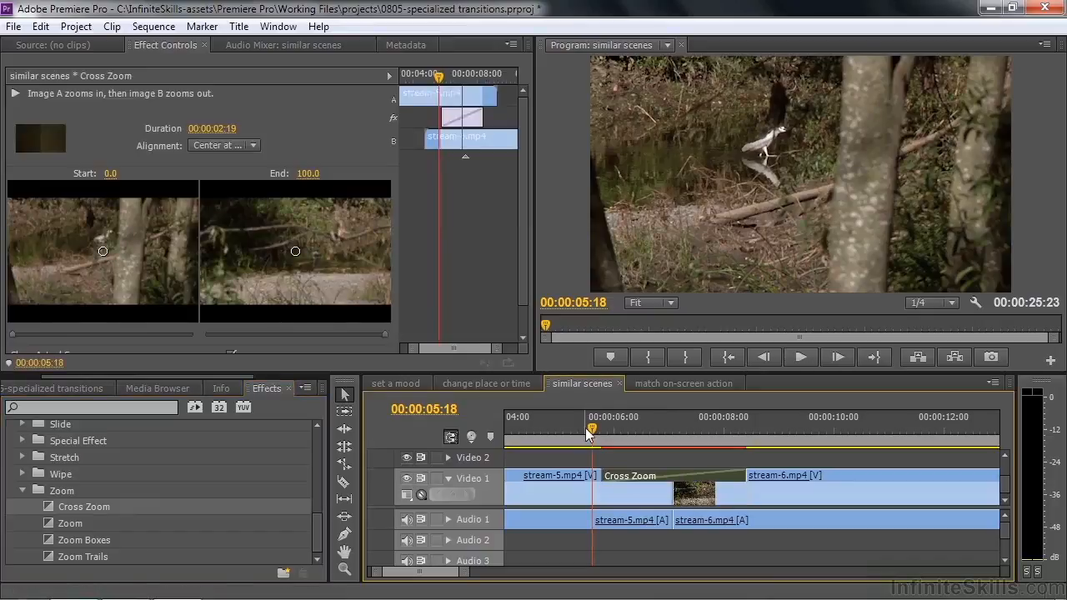
pyautogui.press('space')
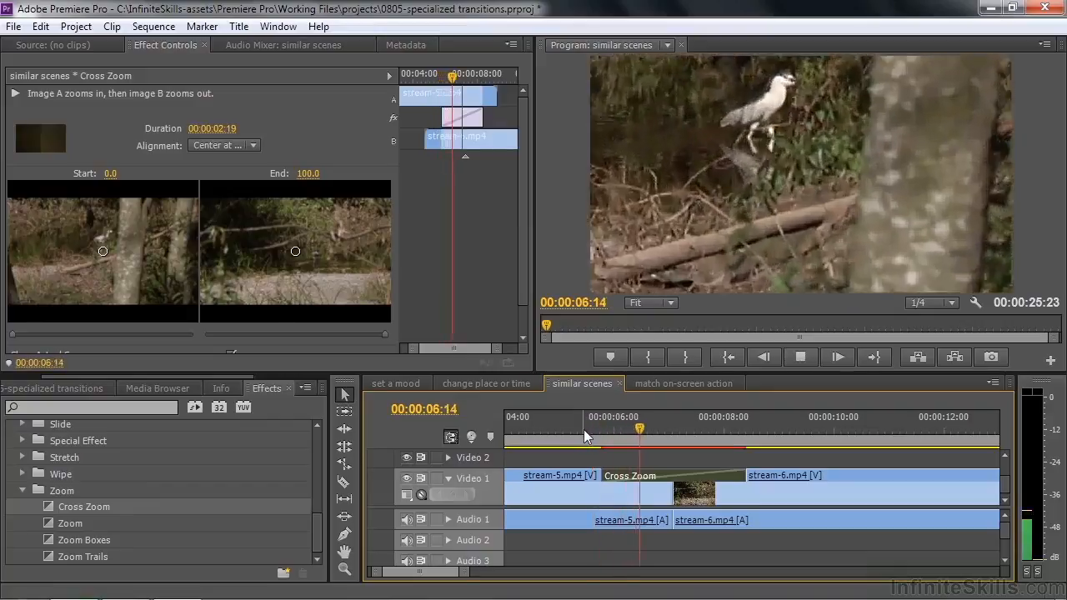
pyautogui.press('space')
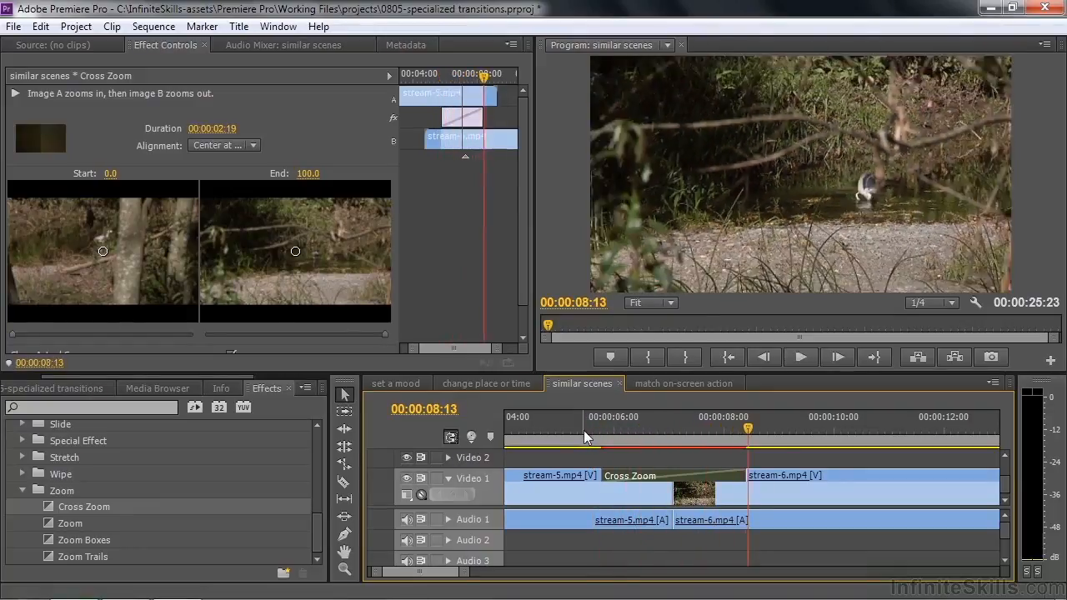
# Step: Park at 00:00:06:20 and raise the Cross Zoom's start centre point to the white bird in stream-5.mp4
pyautogui.click(730, 430)
pyautogui.moveTo(729, 426); pyautogui.dragTo(649, 446)
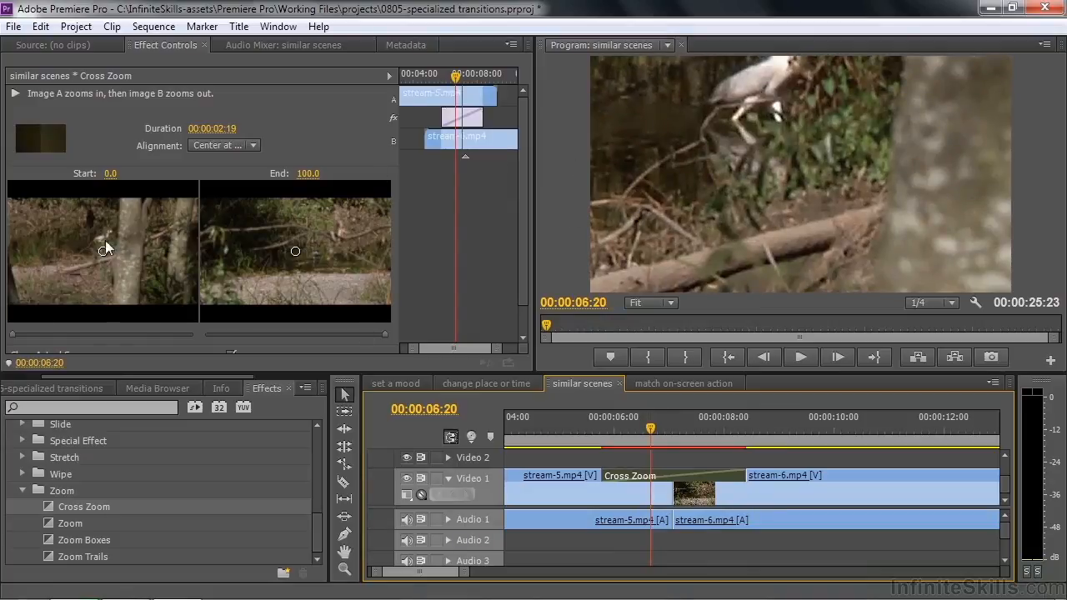
pyautogui.moveTo(102, 249); pyautogui.dragTo(103, 227)
# Step: Move the Cross Zoom's end centre point onto the wading bird in stream-6.mp4 at 00:00:07:14 and scrub forward to check it
pyautogui.click(649, 435)
pyautogui.moveTo(649, 435); pyautogui.dragTo(691, 442)
pyautogui.click(298, 254)
pyautogui.moveTo(297, 254); pyautogui.dragTo(324, 255)
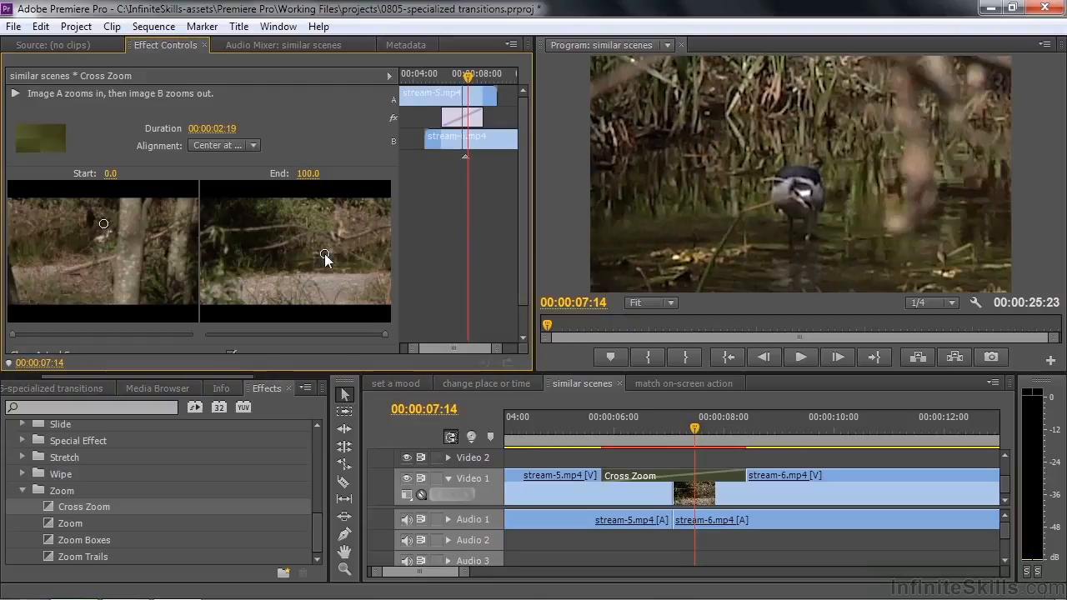
pyautogui.moveTo(687, 424); pyautogui.dragTo(705, 448)
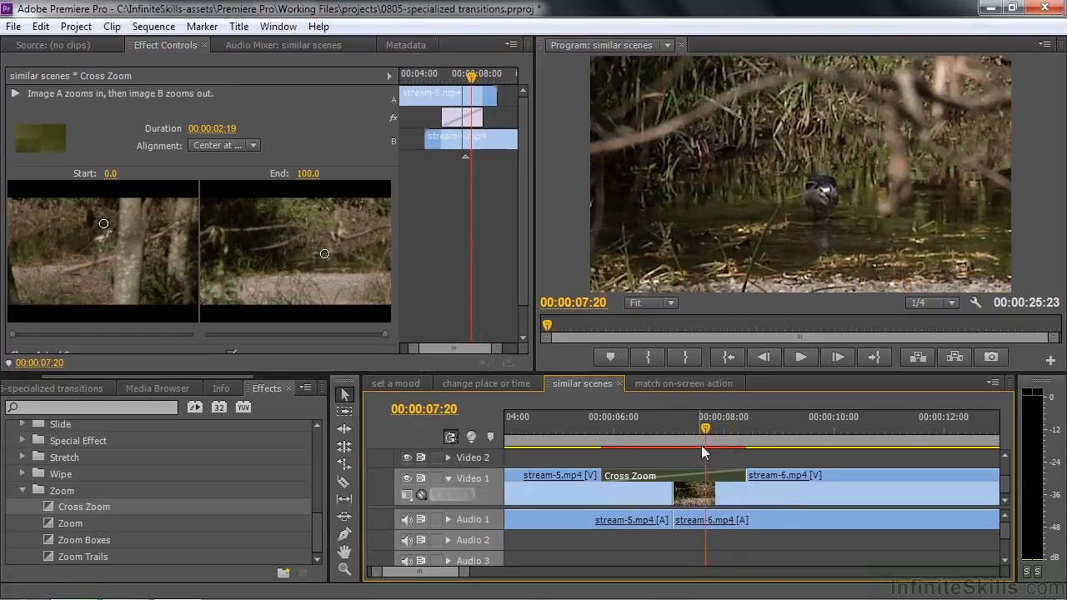
# Step: Replace the Cross Zoom between stream-5.mp4 and stream-6.mp4 with the 3D Motion transition Tumble Away, and select it
pyautogui.moveTo(311, 538); pyautogui.dragTo(326, 461)
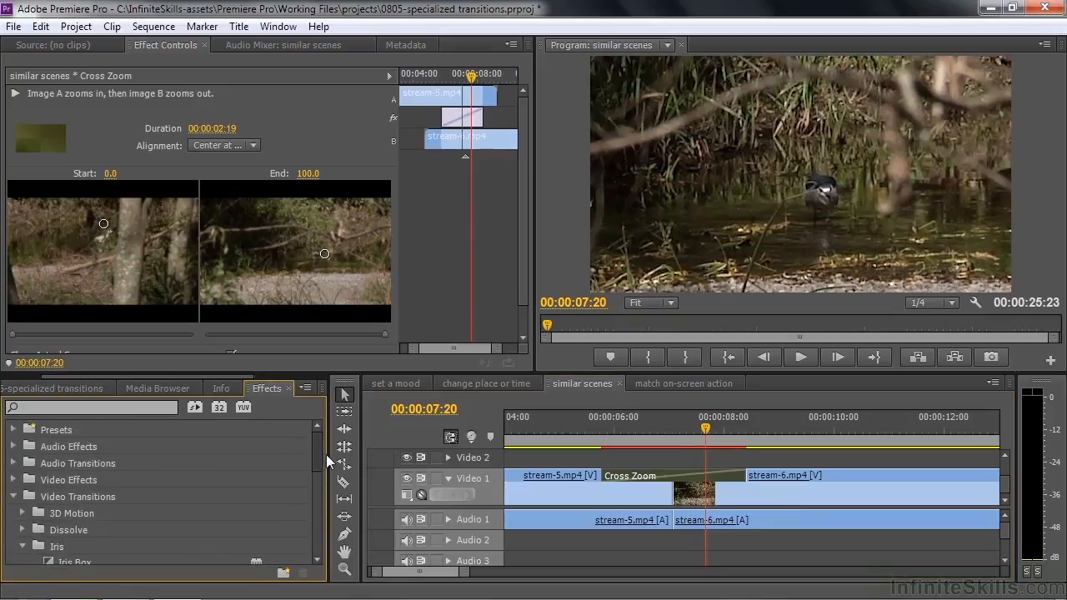
pyautogui.click(22, 514)
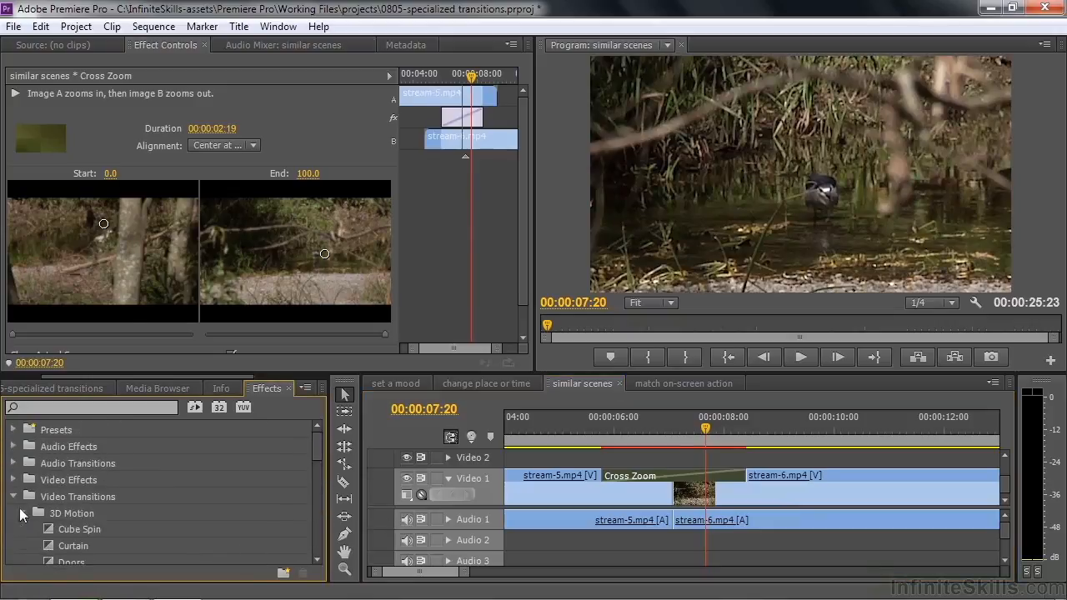
pyautogui.moveTo(318, 449); pyautogui.dragTo(317, 482)
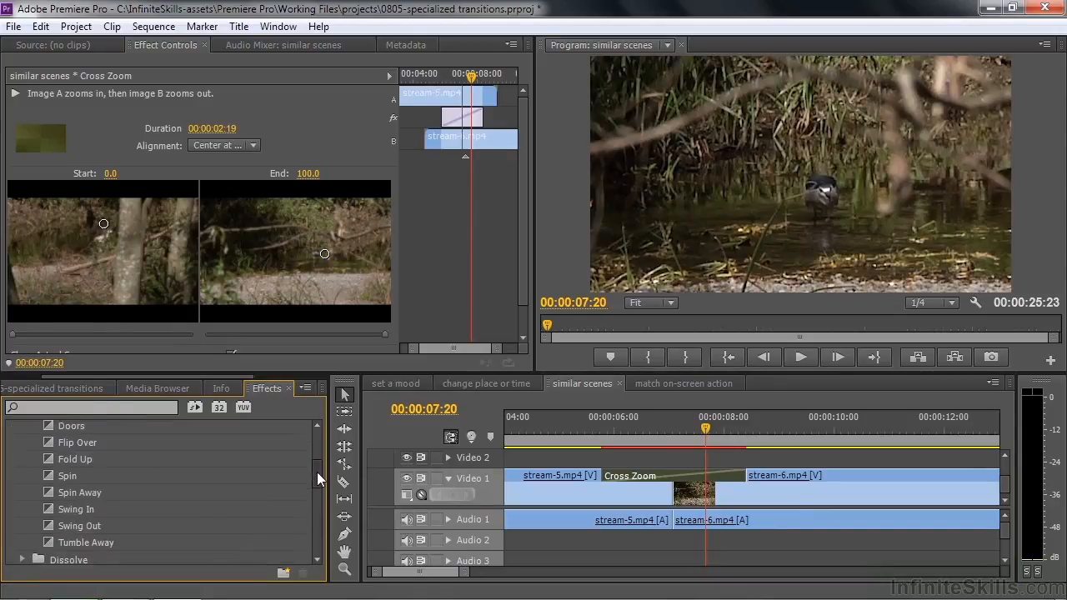
pyautogui.moveTo(51, 521); pyautogui.dragTo(680, 490)
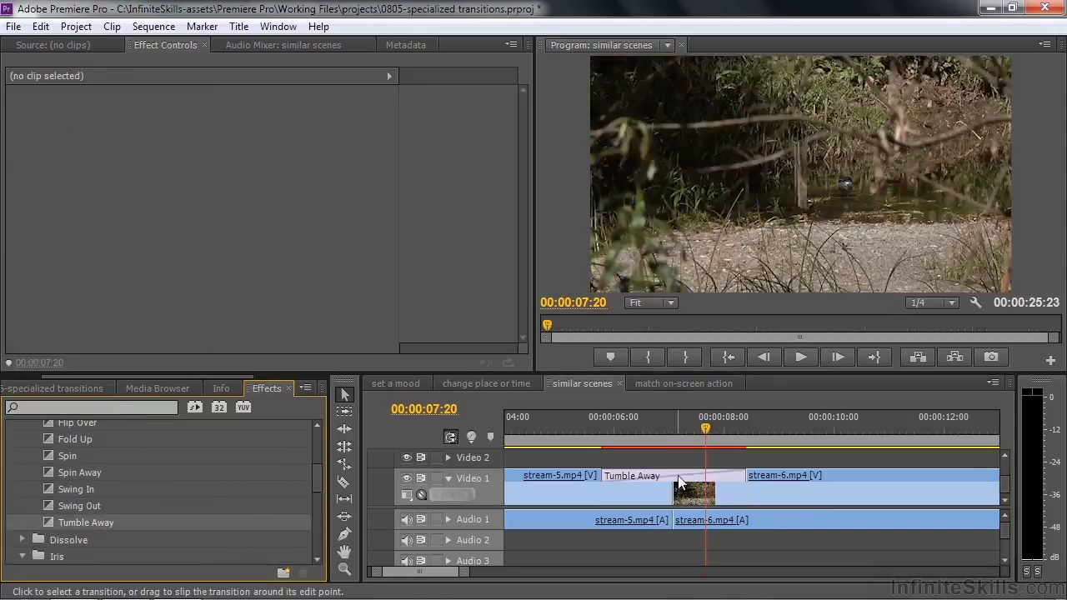
pyautogui.click(670, 474)
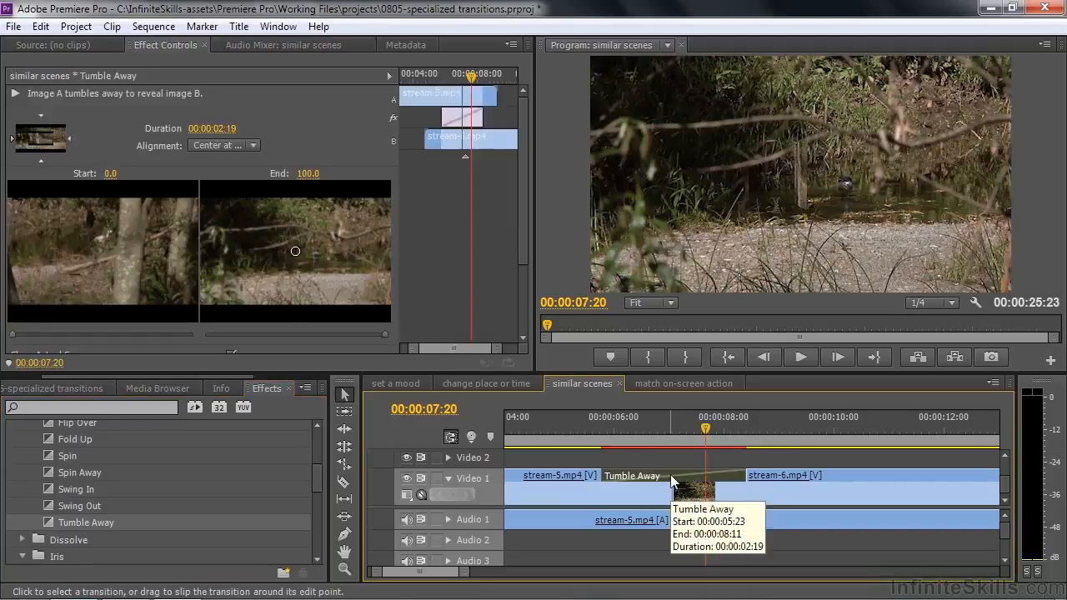
# Step: Park at 00:00:08:00 and move the Tumble Away's end centre point onto the wading bird in stream-6.mp4
pyautogui.moveTo(520, 210); pyautogui.dragTo(524, 240)
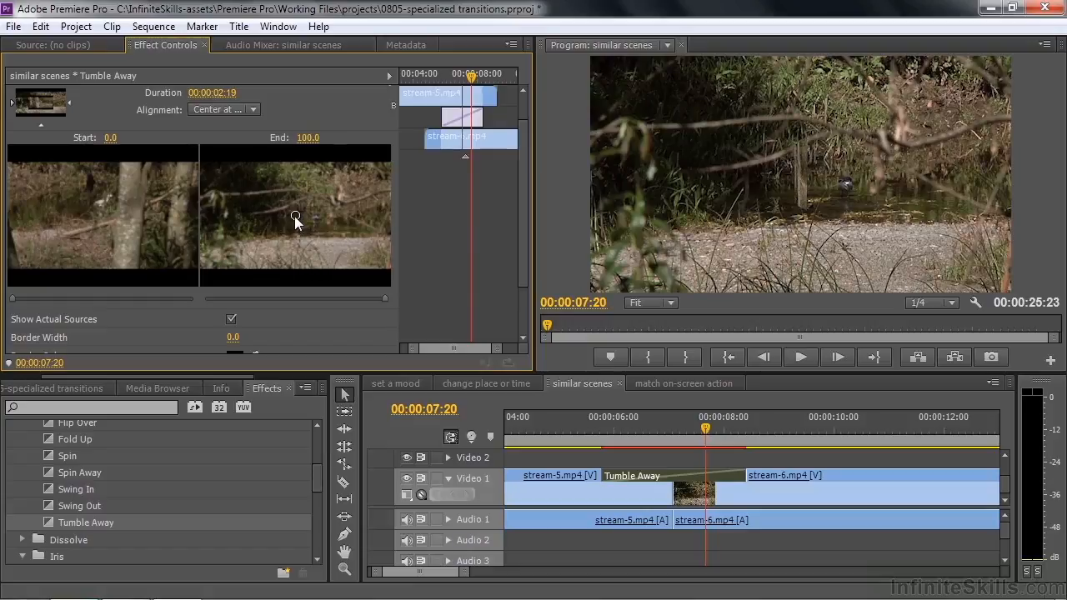
pyautogui.moveTo(702, 432); pyautogui.dragTo(722, 450)
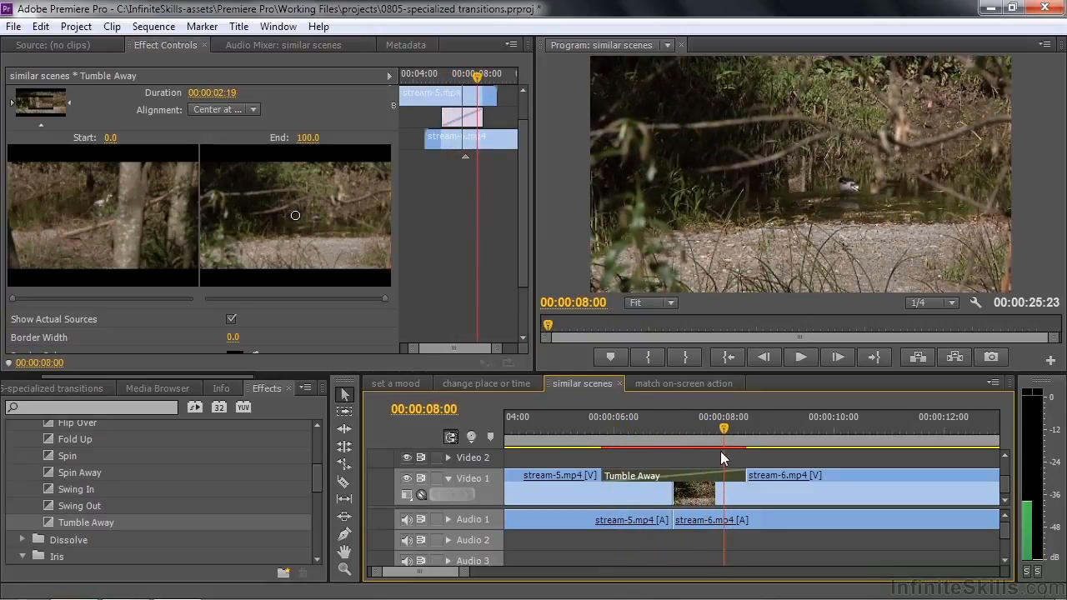
pyautogui.click(295, 217)
pyautogui.moveTo(326, 221); pyautogui.dragTo(321, 218)
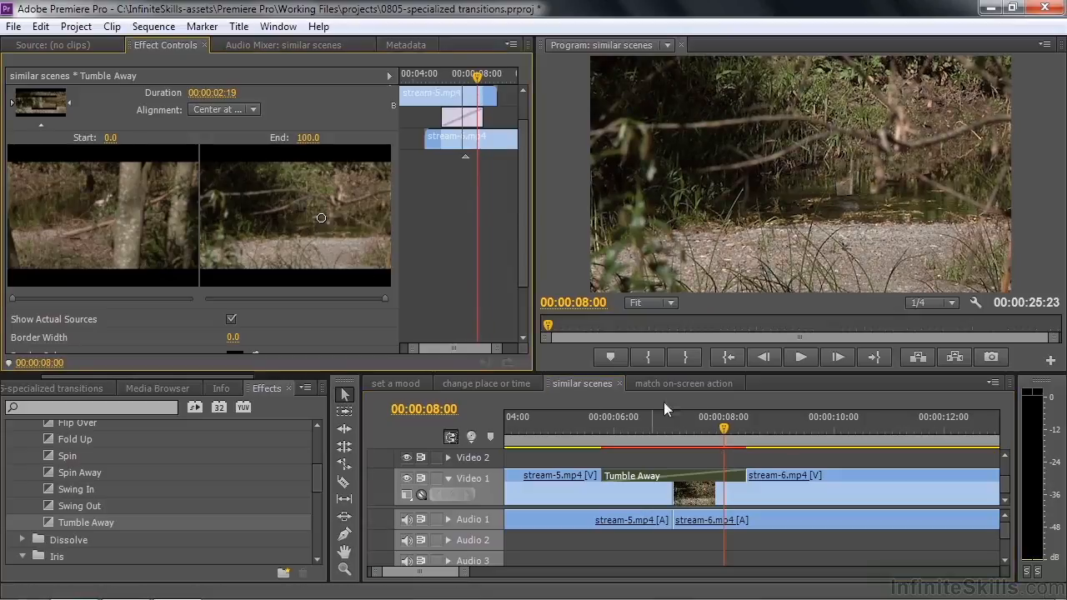
# Step: Play through the Tumble Away transition from just before its start in stream-5.mp4
pyautogui.moveTo(727, 442); pyautogui.dragTo(582, 461)
pyautogui.press('space')
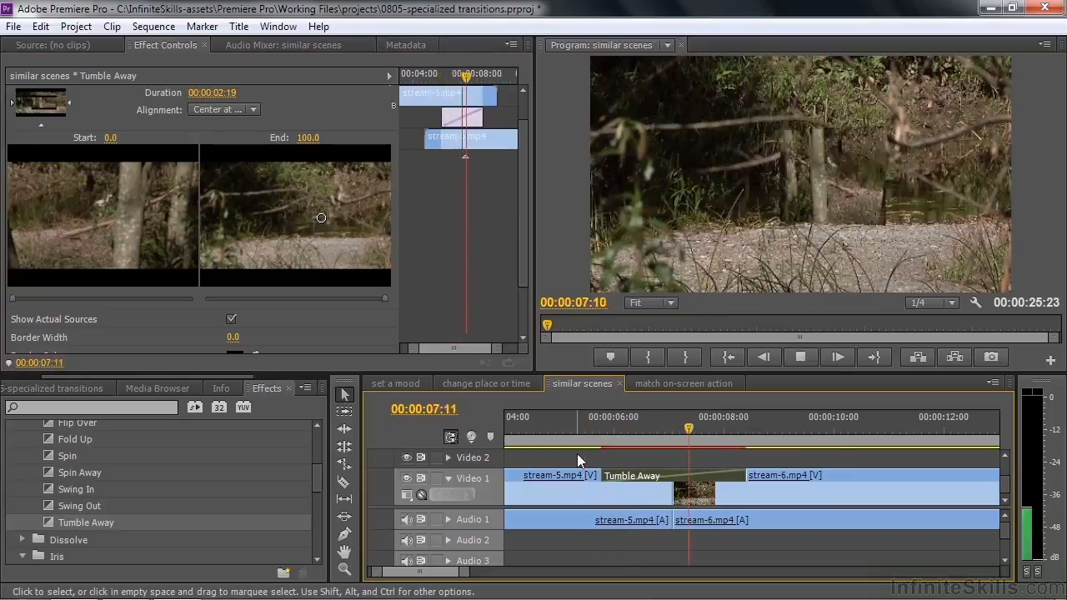
pyautogui.press('space')
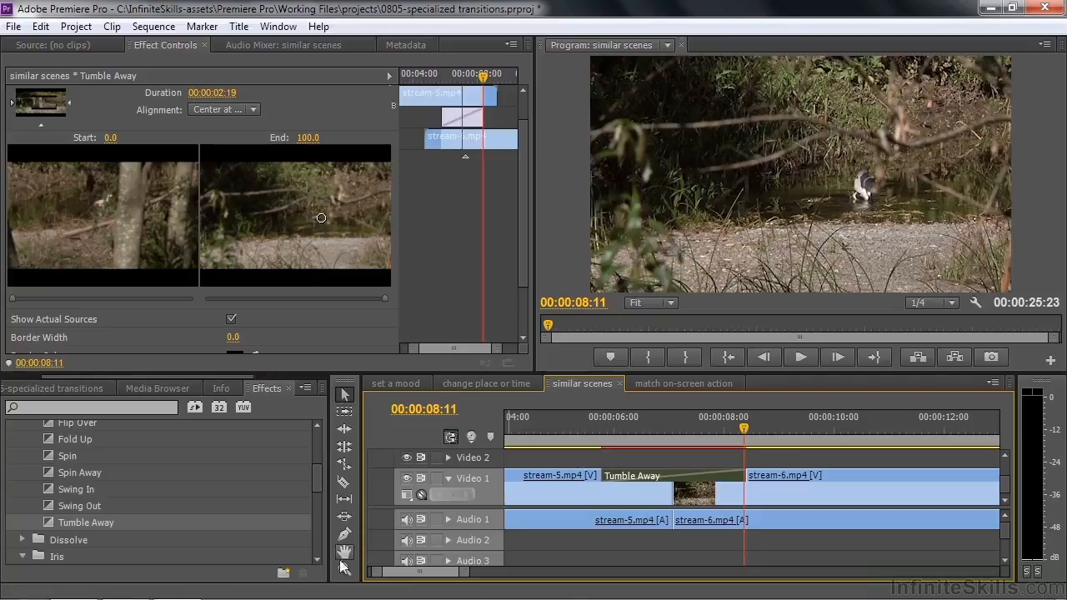
# Step: Replace Tumble Away with the Slide transition Sliding Boxes, and check its custom settings without changing them
pyautogui.moveTo(318, 476); pyautogui.dragTo(326, 533)
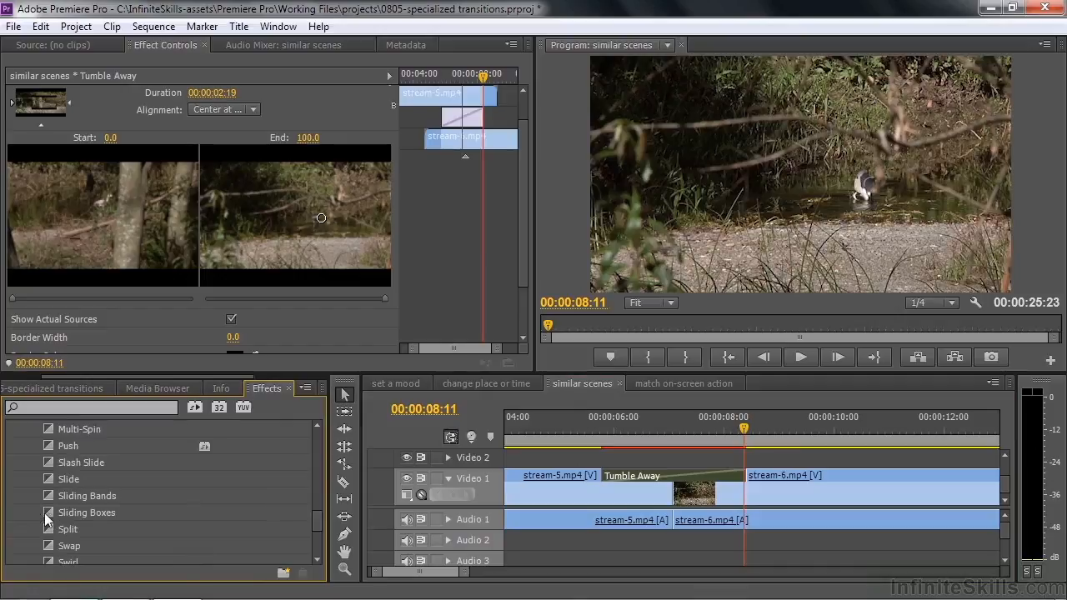
pyautogui.moveTo(45, 513); pyautogui.dragTo(683, 477)
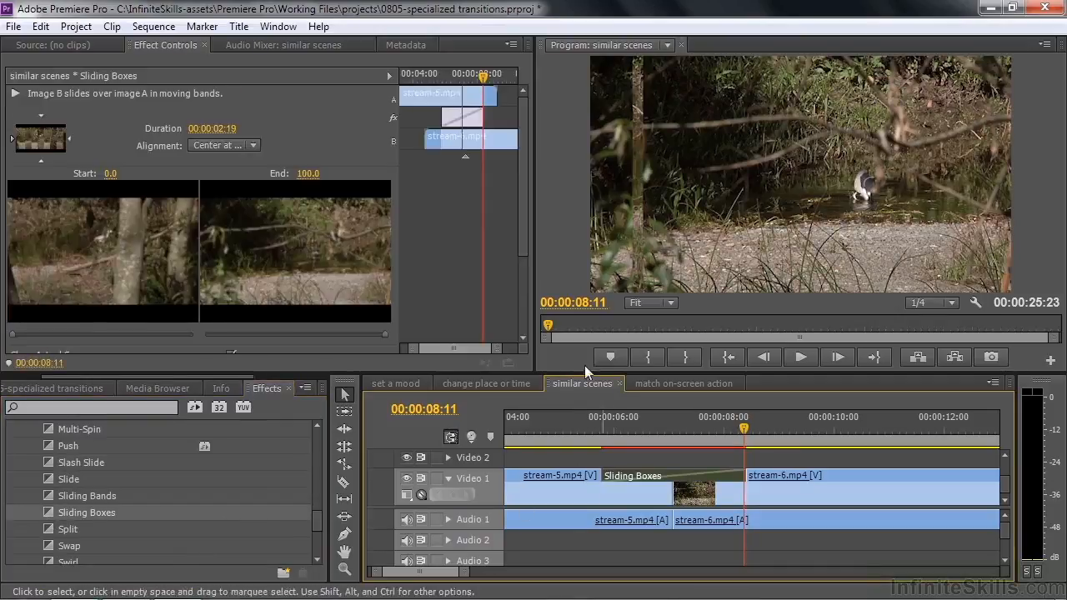
pyautogui.moveTo(526, 248); pyautogui.dragTo(528, 327)
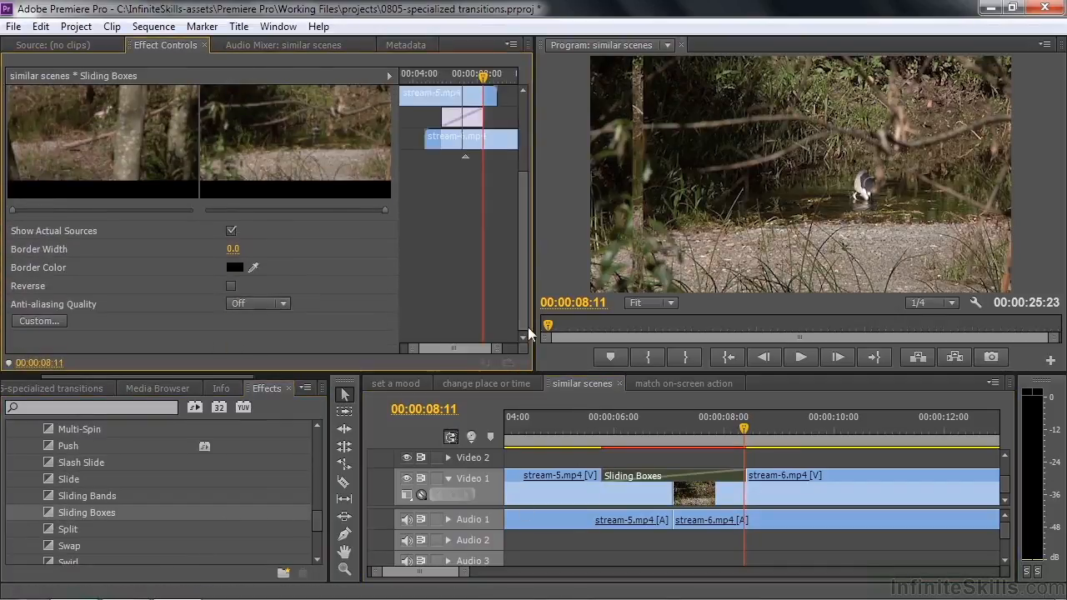
pyautogui.click(37, 321)
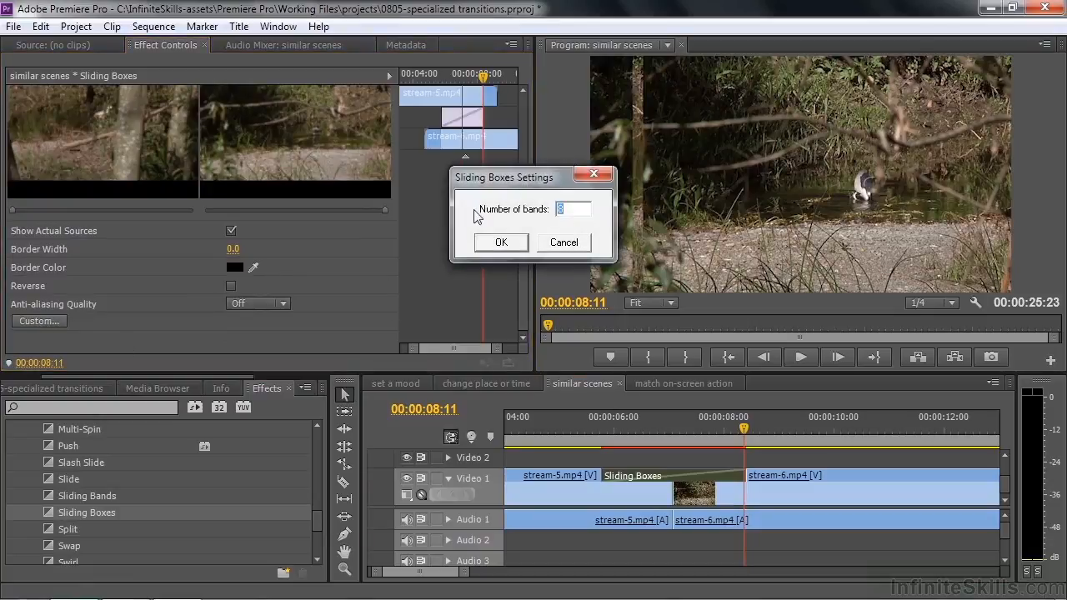
pyautogui.click(560, 242)
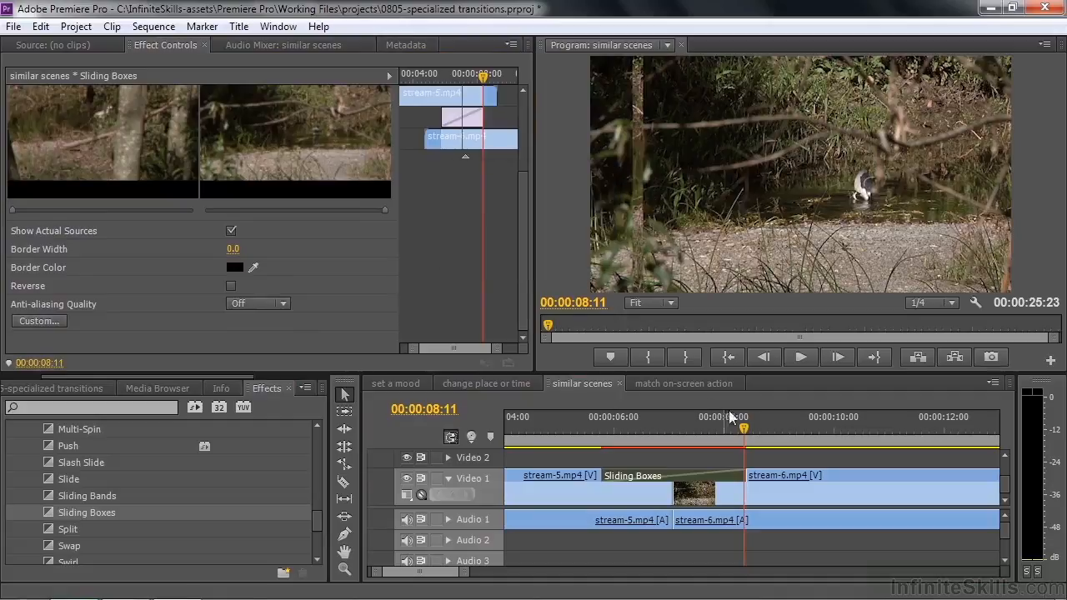
# Step: Increase the Sliding Boxes' number of bands, play through the transition, and scrub back to 00:00:06:18
pyautogui.moveTo(746, 432); pyautogui.dragTo(631, 459)
pyautogui.click(37, 321)
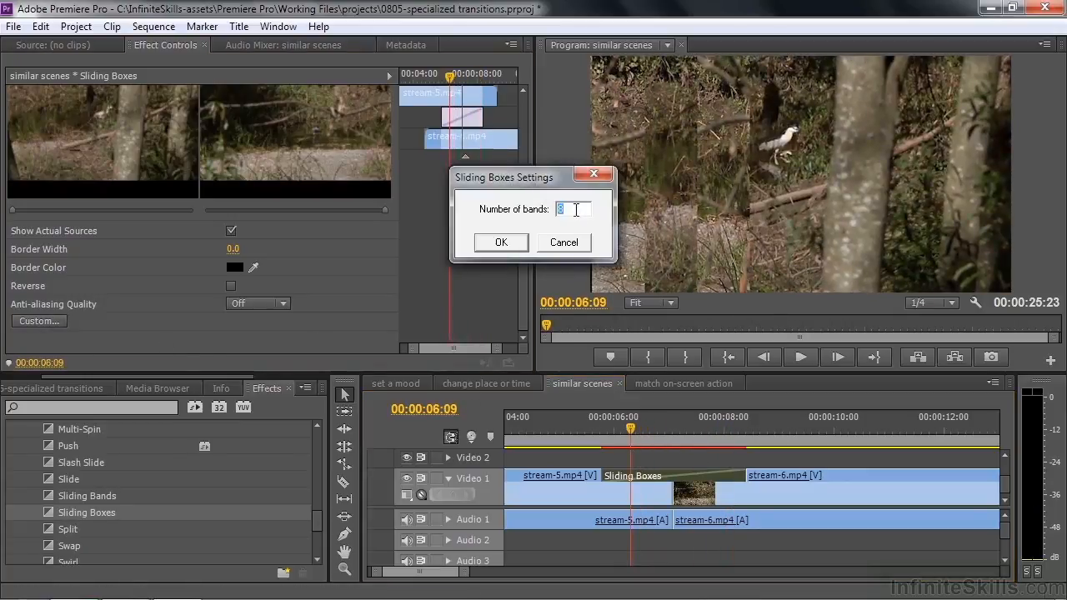
pyautogui.click(501, 242)
pyautogui.click(591, 431)
pyautogui.press('space')
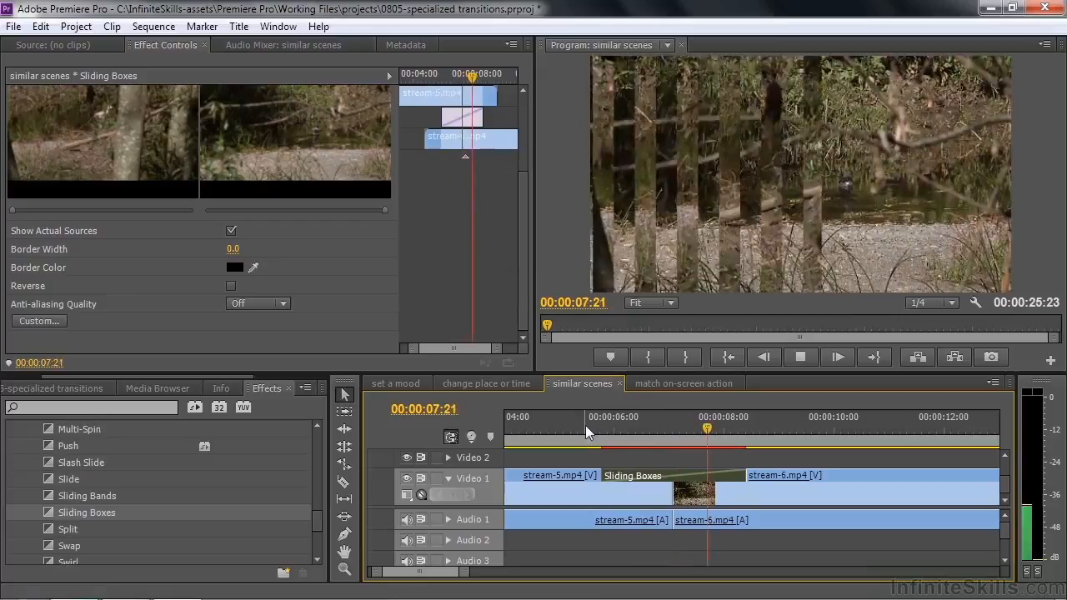
pyautogui.press('space')
pyautogui.moveTo(757, 436); pyautogui.dragTo(645, 464)
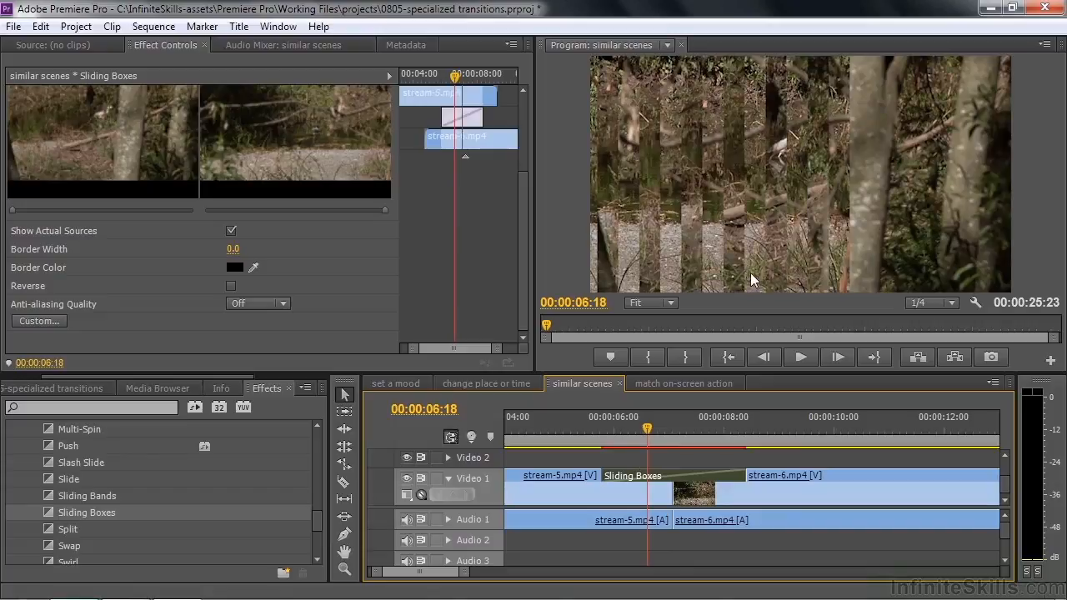
# Step: Replace Sliding Boxes with Multi-Spin, select it, and play through it from before its start
pyautogui.moveTo(51, 429); pyautogui.dragTo(683, 471)
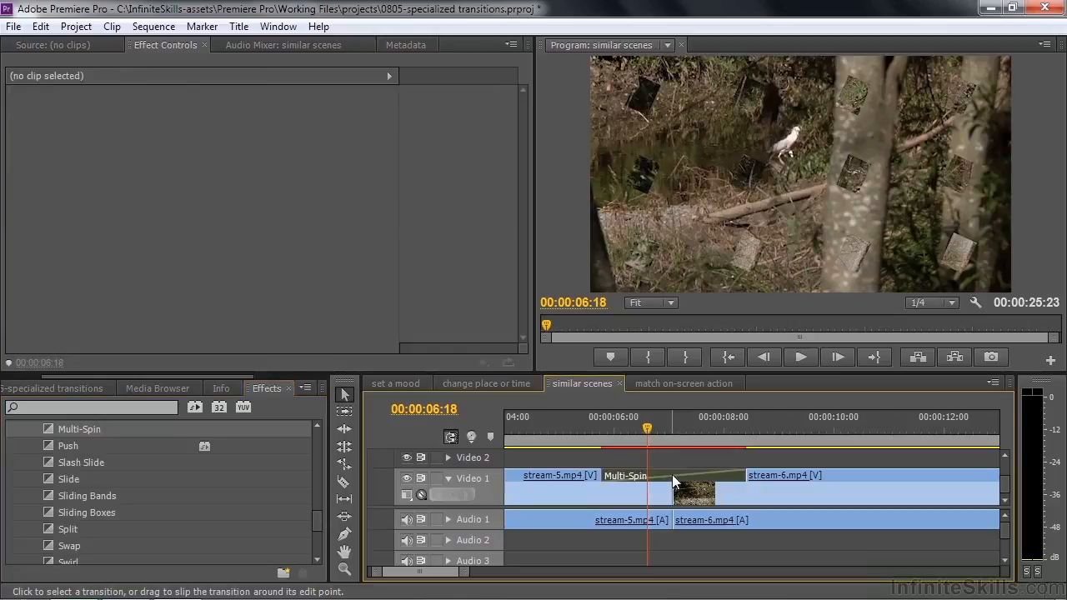
pyautogui.click(672, 474)
pyautogui.scroll(-2, 522, 270)
pyautogui.scroll(-2, 522, 270)
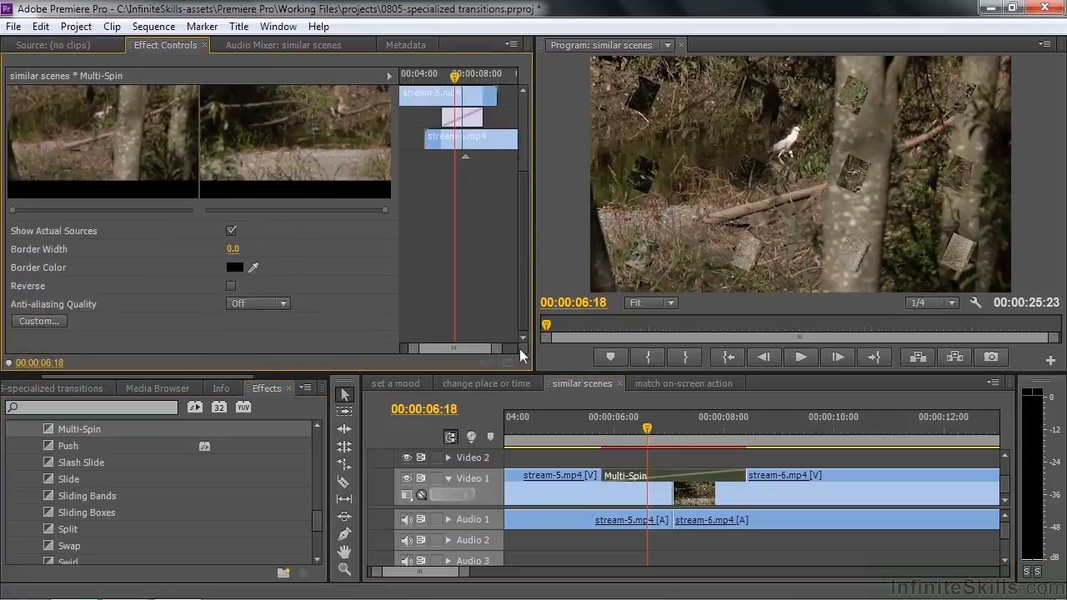
pyautogui.moveTo(645, 433); pyautogui.dragTo(587, 440)
pyautogui.press('space')
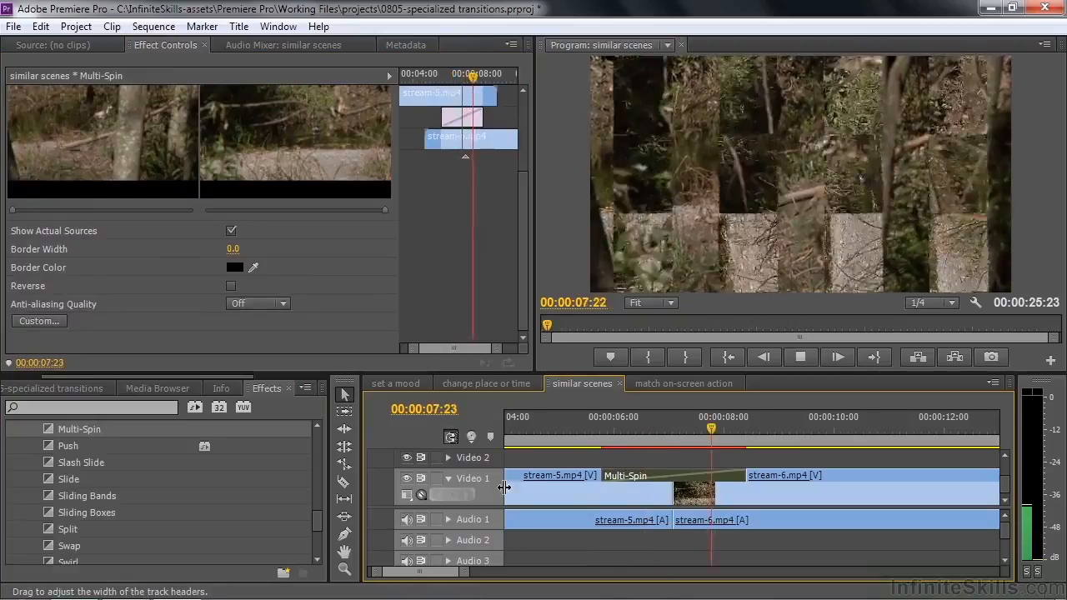
pyautogui.press('space')
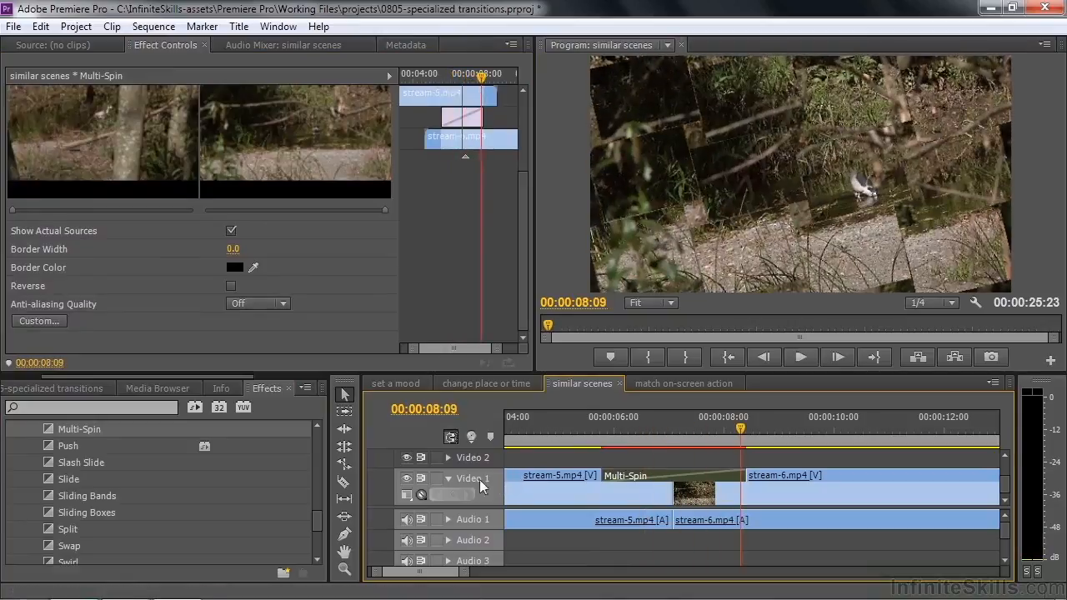
# Step: Set the Multi-Spin to 8 horizontal and 6 vertical, and play the transition up to 00:00:07:21
pyautogui.click(37, 322)
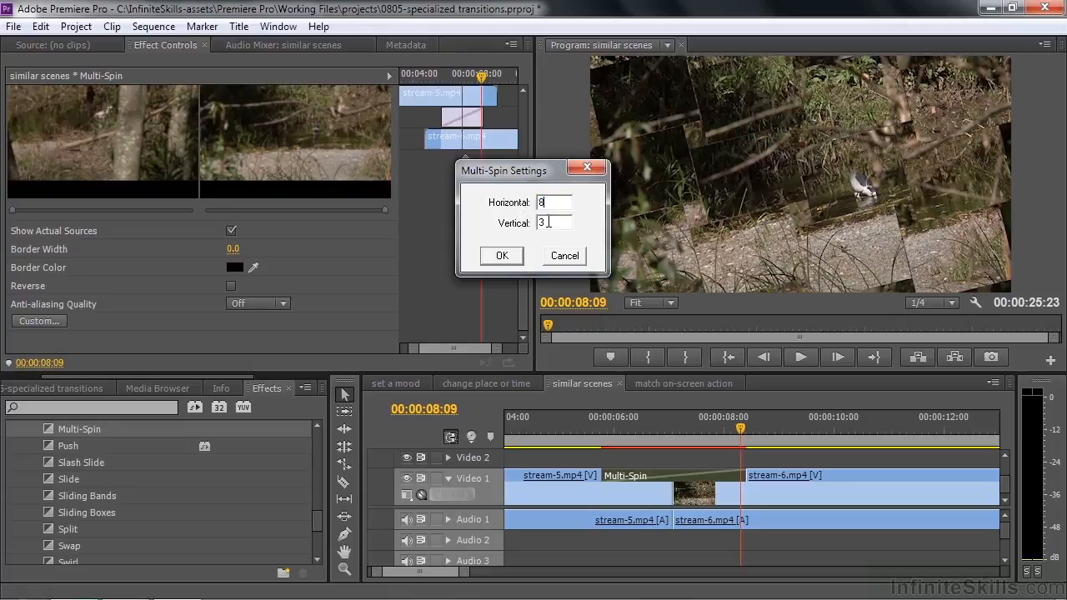
pyautogui.write('6')
pyautogui.click(502, 255)
pyautogui.moveTo(738, 428); pyautogui.dragTo(588, 430)
pyautogui.press('space')
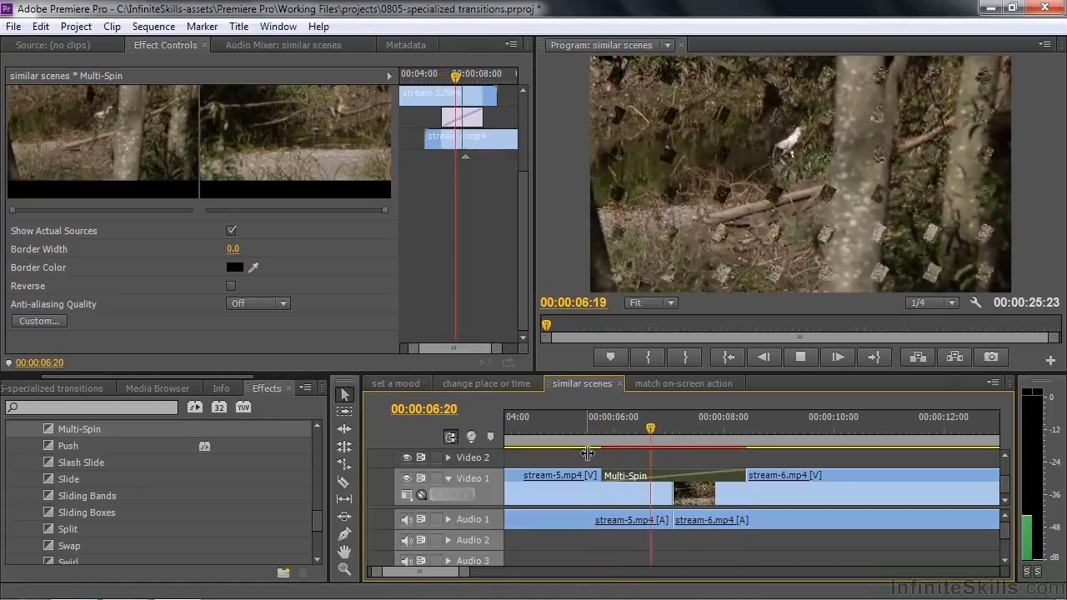
pyautogui.press('space')
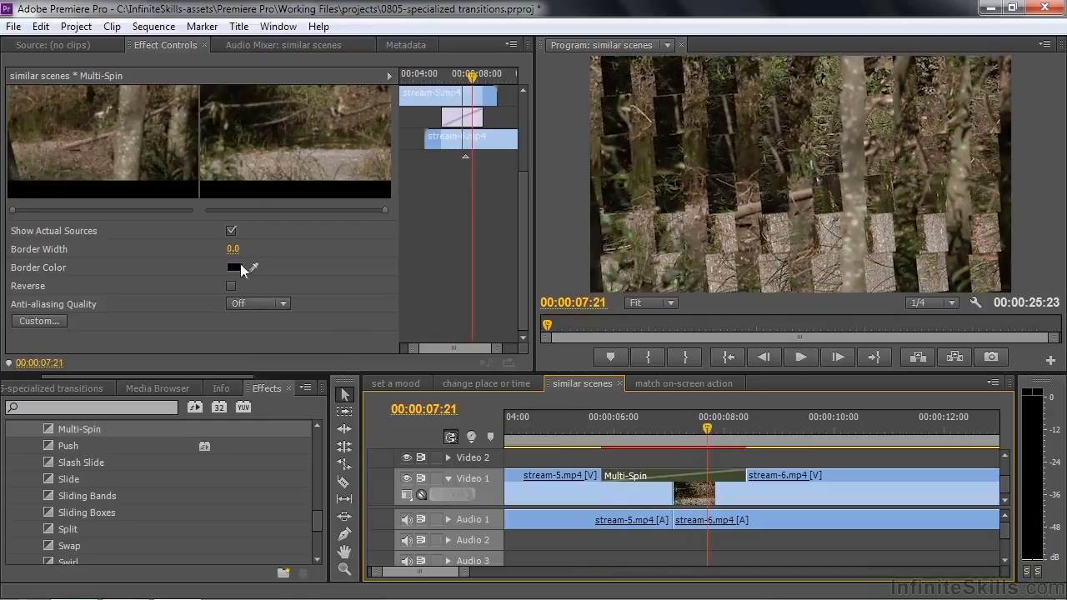
# Step: Give the Multi-Spin boxes a border width of 7.3 and play through the whole transition
pyautogui.moveTo(233, 249); pyautogui.dragTo(236, 249)
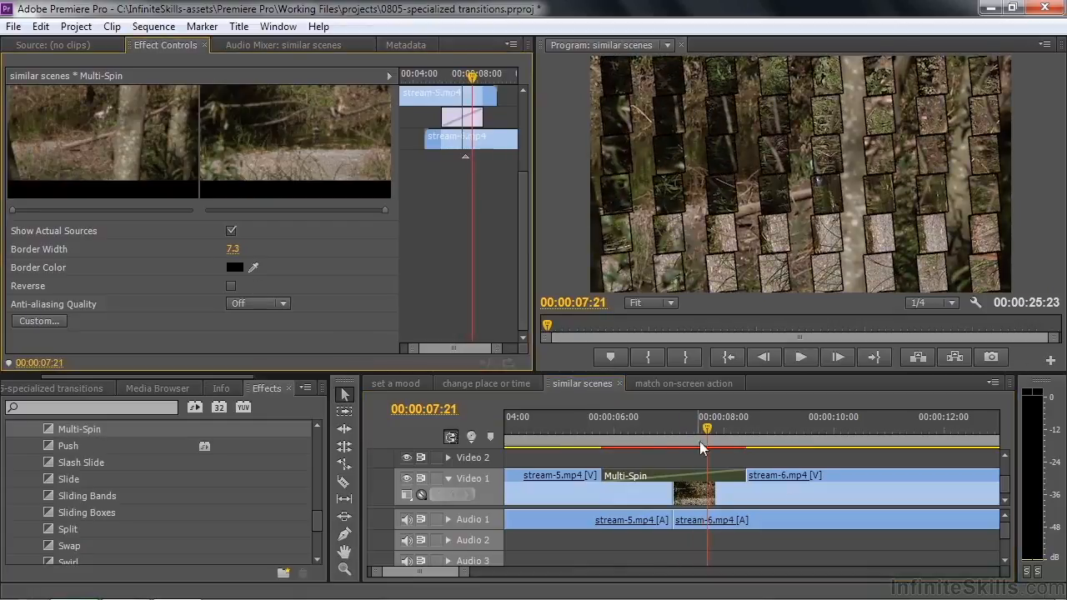
pyautogui.moveTo(708, 429); pyautogui.dragTo(566, 449)
pyautogui.press('space')
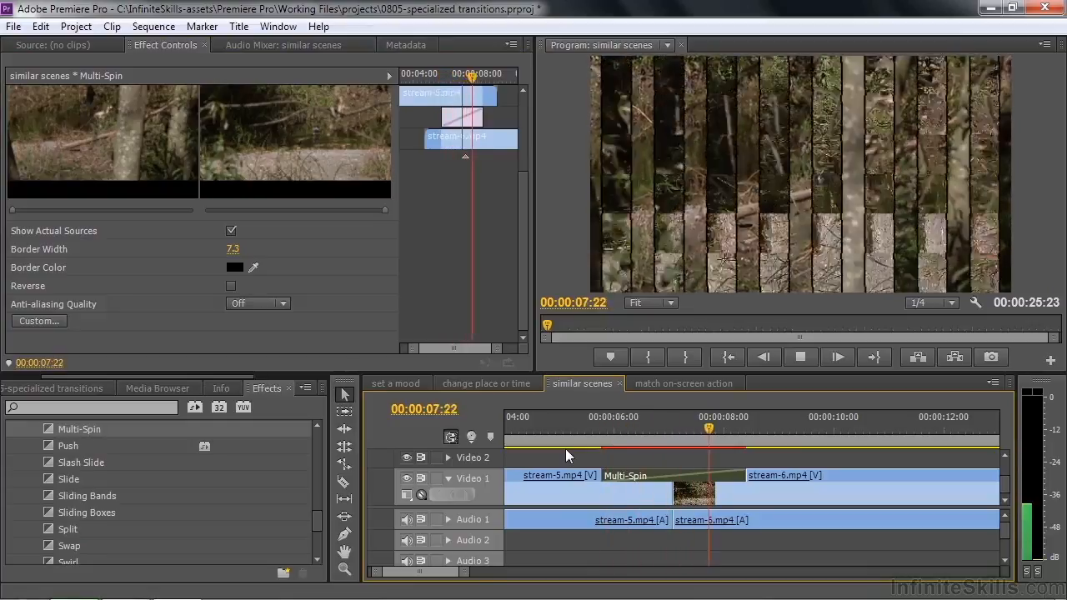
pyautogui.press('space')
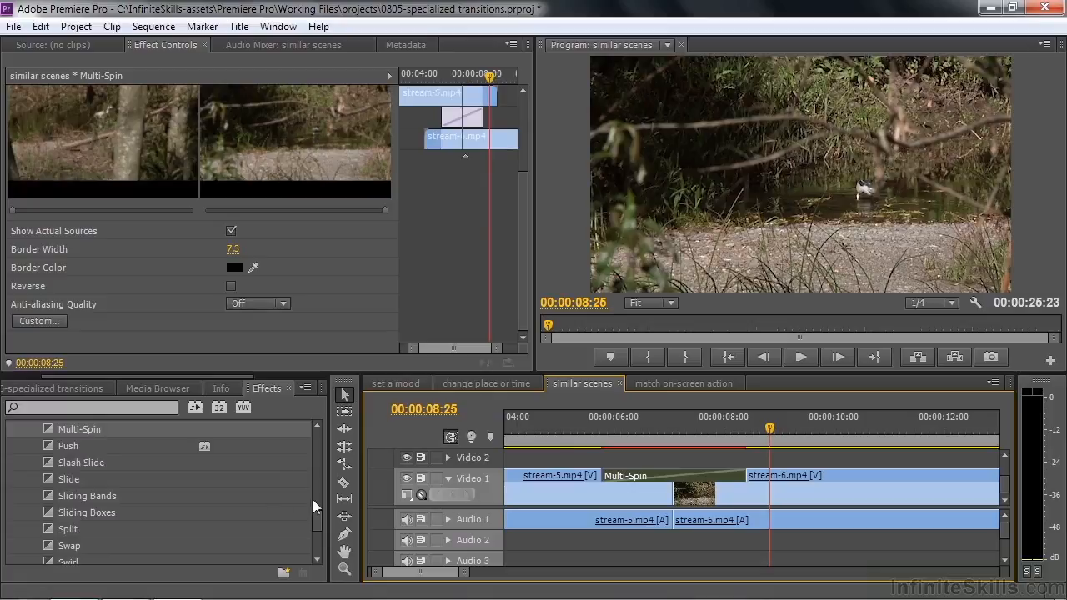
# Step: Replace Multi-Spin with the Slide transition Swirl and scrub through it, parking at 00:00:07:04
pyautogui.moveTo(315, 519); pyautogui.dragTo(316, 526)
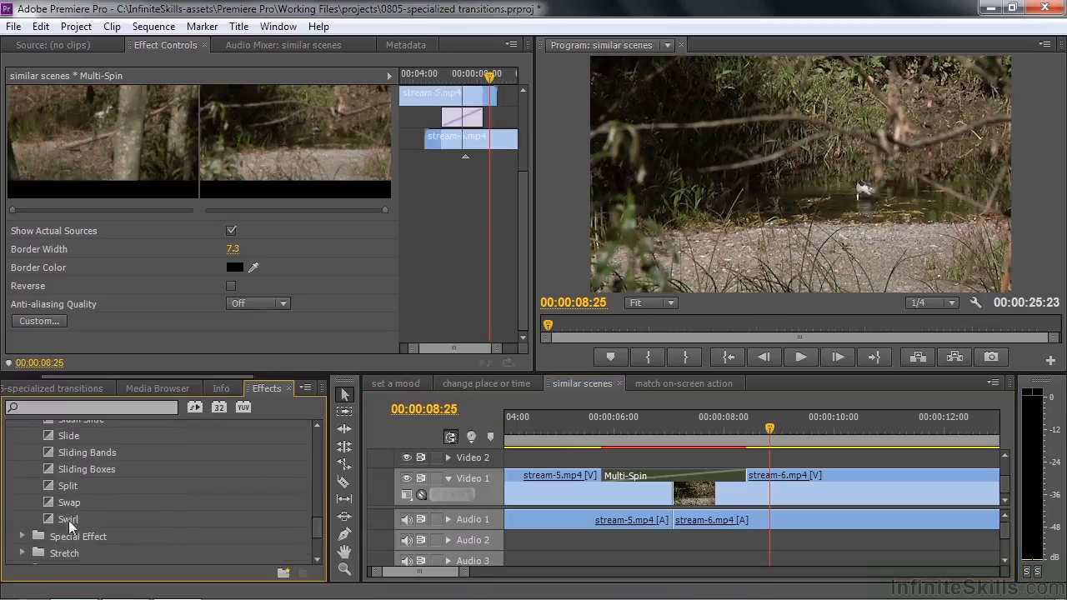
pyautogui.moveTo(47, 519); pyautogui.dragTo(655, 489)
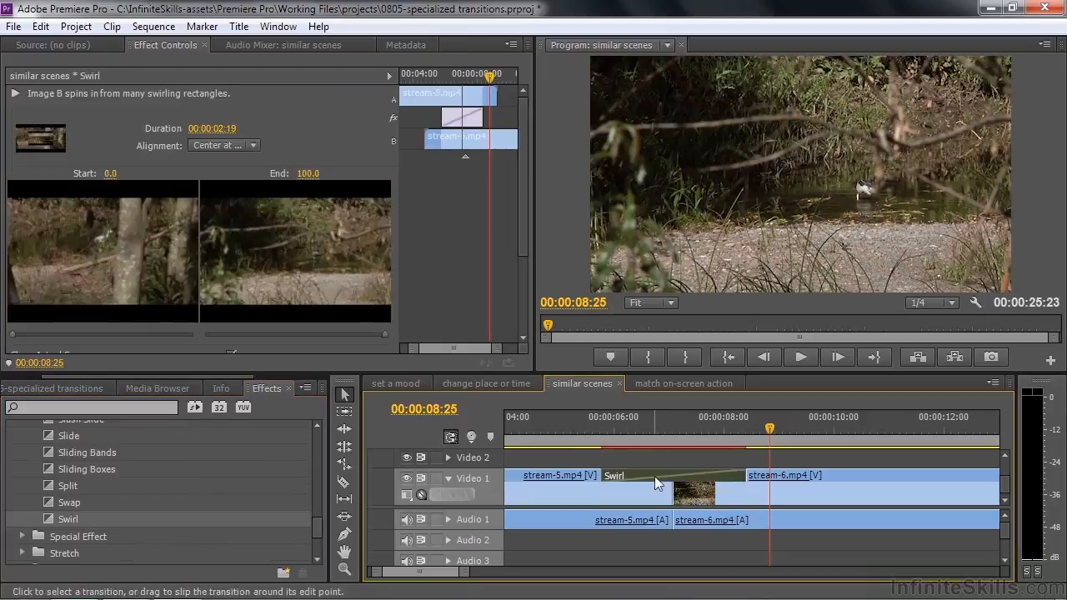
pyautogui.moveTo(769, 429); pyautogui.dragTo(574, 434)
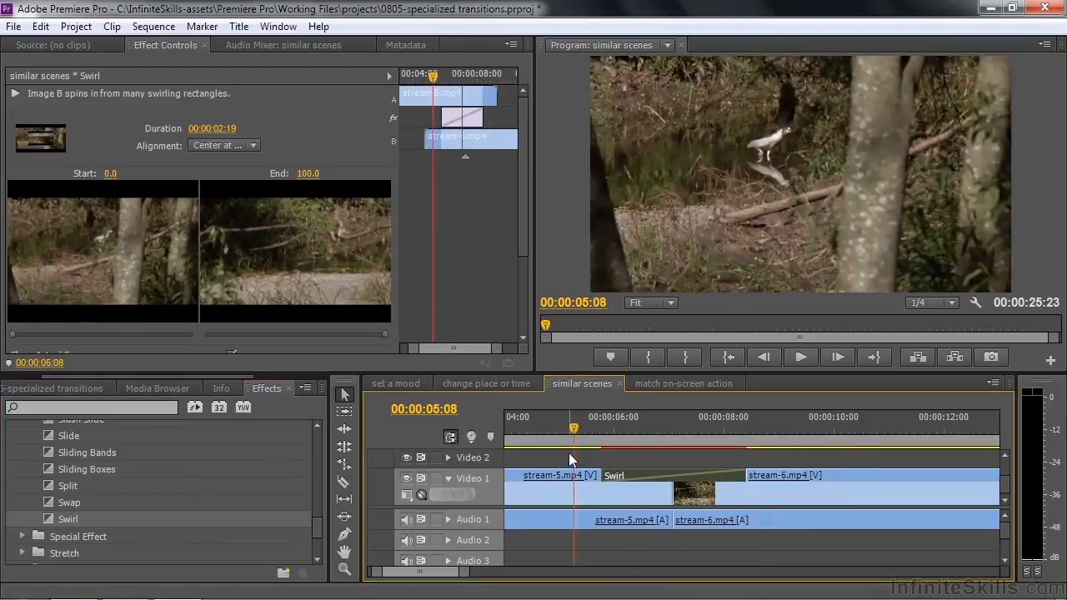
pyautogui.moveTo(691, 442); pyautogui.dragTo(676, 469)
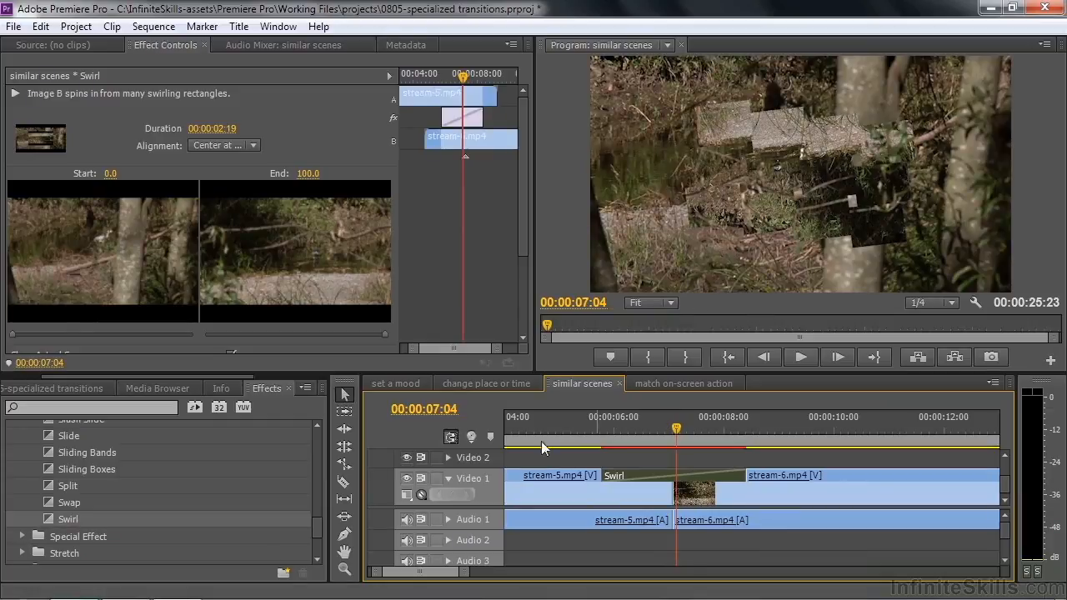
# Step: Customise the Swirl with a horizontal count of 6 and a new rate, and play it from 00:00:05:12
pyautogui.moveTo(527, 227); pyautogui.dragTo(525, 321)
pyautogui.click(51, 323)
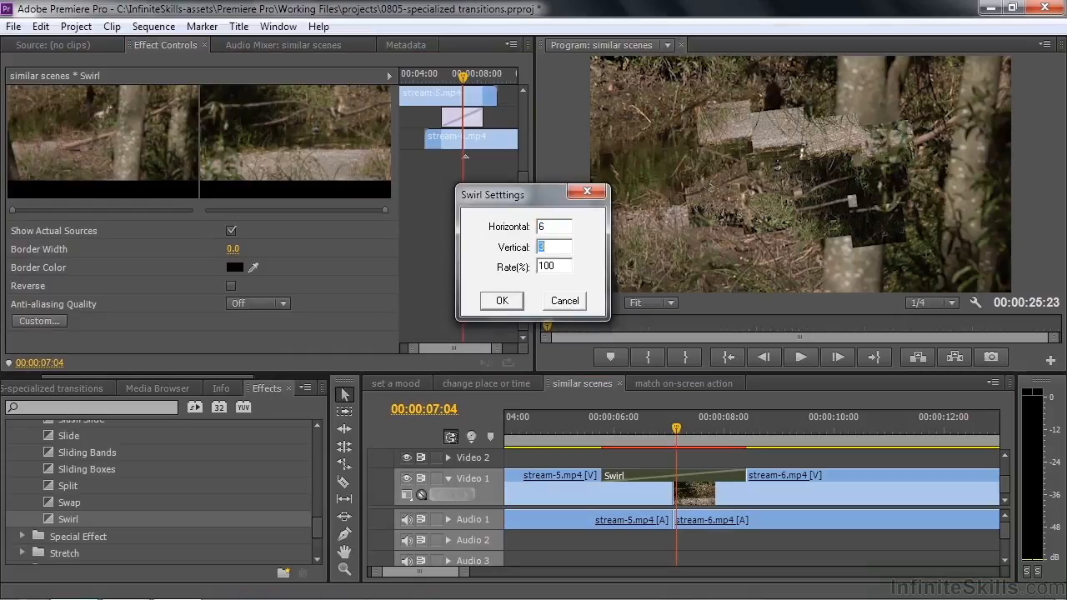
pyautogui.moveTo(536, 267); pyautogui.dragTo(561, 268)
pyautogui.write('3')
pyautogui.click(517, 305)
pyautogui.click(576, 442)
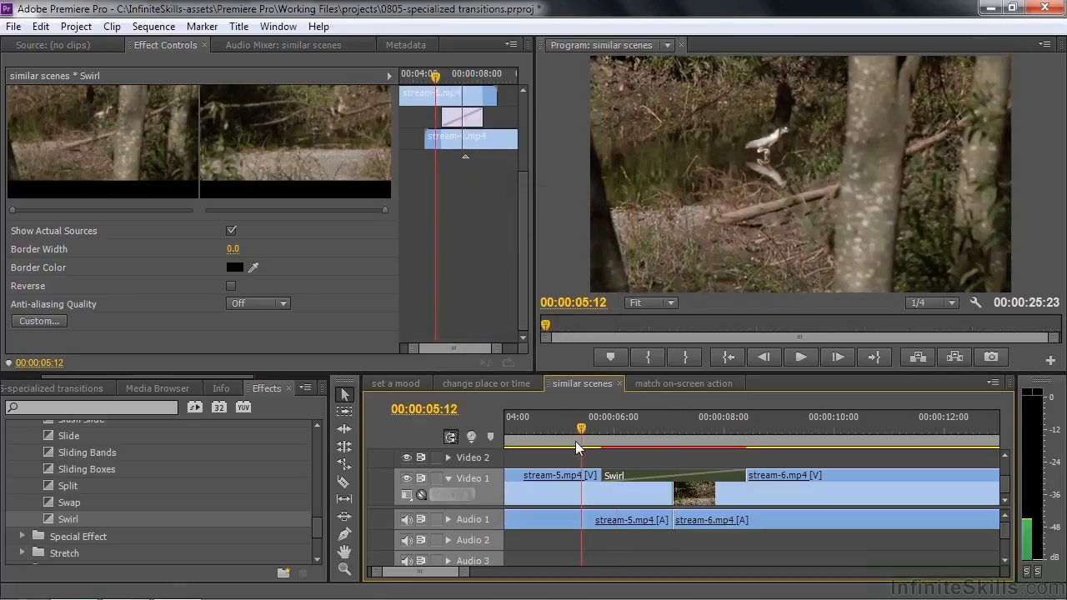
pyautogui.press('space')
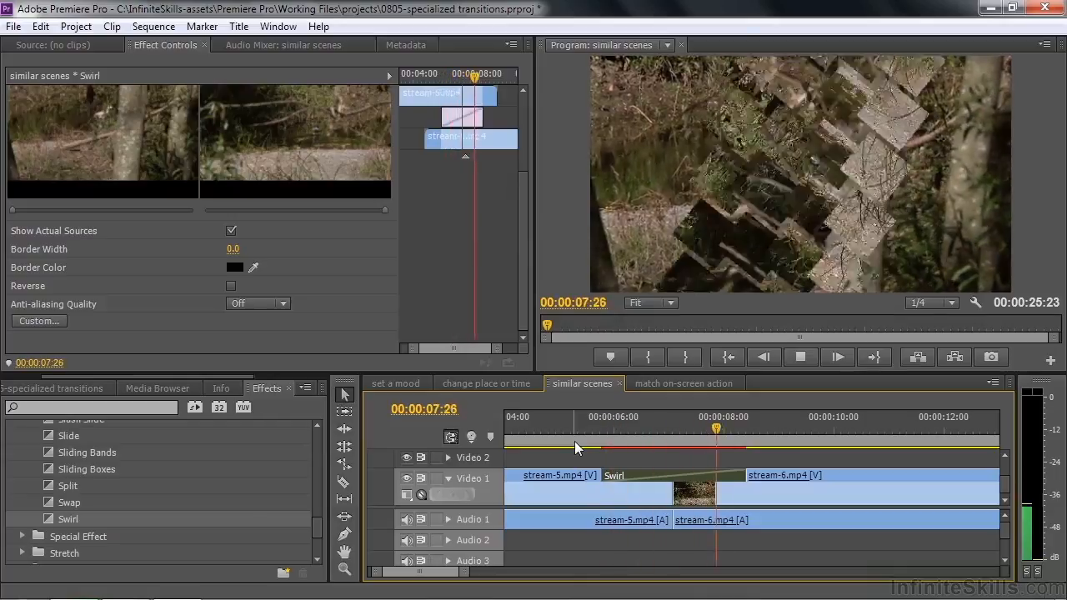
# Step: Park the playhead at 00:00:06:28 within the Swirl transition and set its custom rate to 25%
pyautogui.press('space')
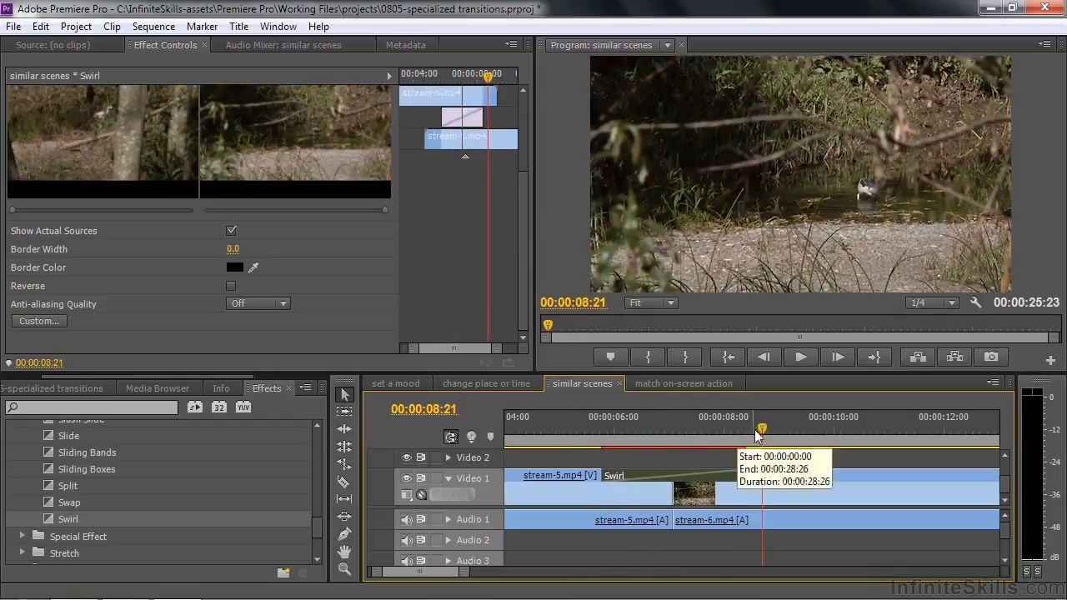
pyautogui.moveTo(760, 429); pyautogui.dragTo(665, 453)
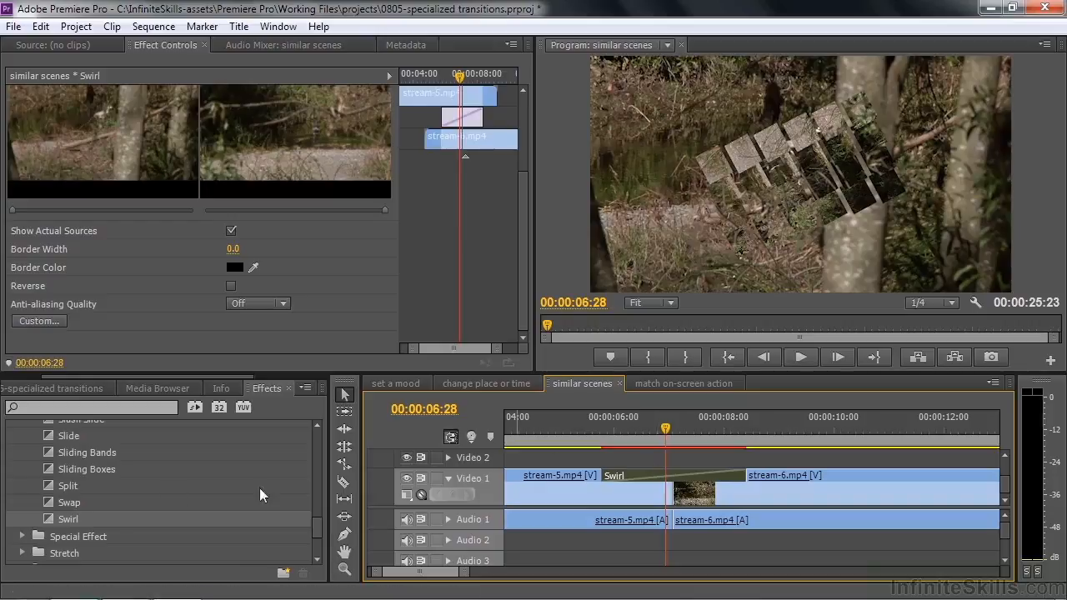
pyautogui.click(49, 324)
pyautogui.moveTo(559, 267); pyautogui.dragTo(505, 267)
pyautogui.write('20')
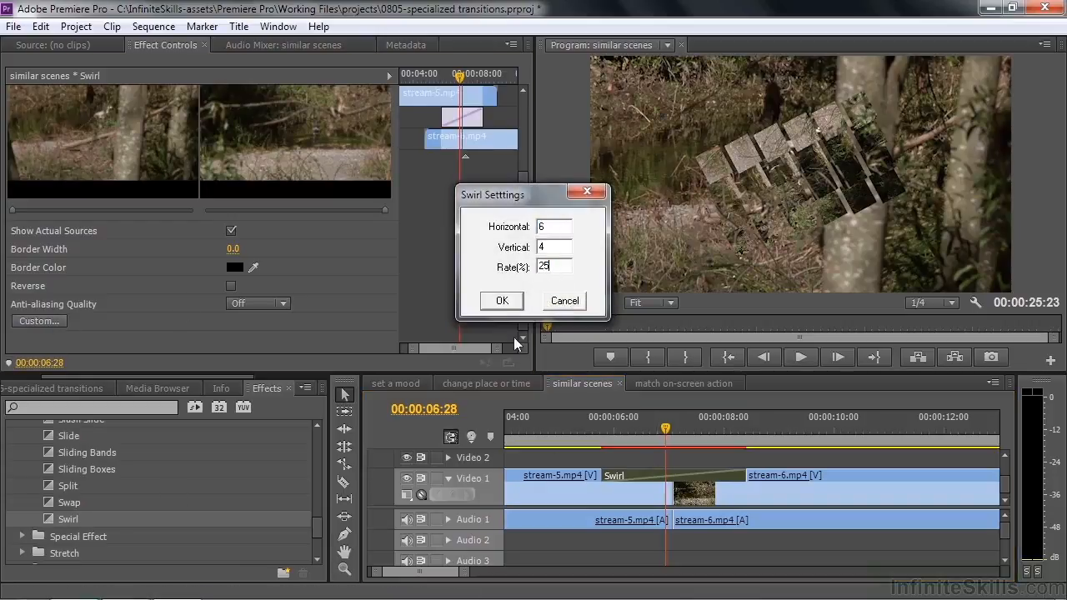
pyautogui.click(502, 301)
# Step: Play through the Swirl transition from before its start to 00:00:09:00
pyautogui.moveTo(666, 428); pyautogui.dragTo(585, 440)
pyautogui.press('space')
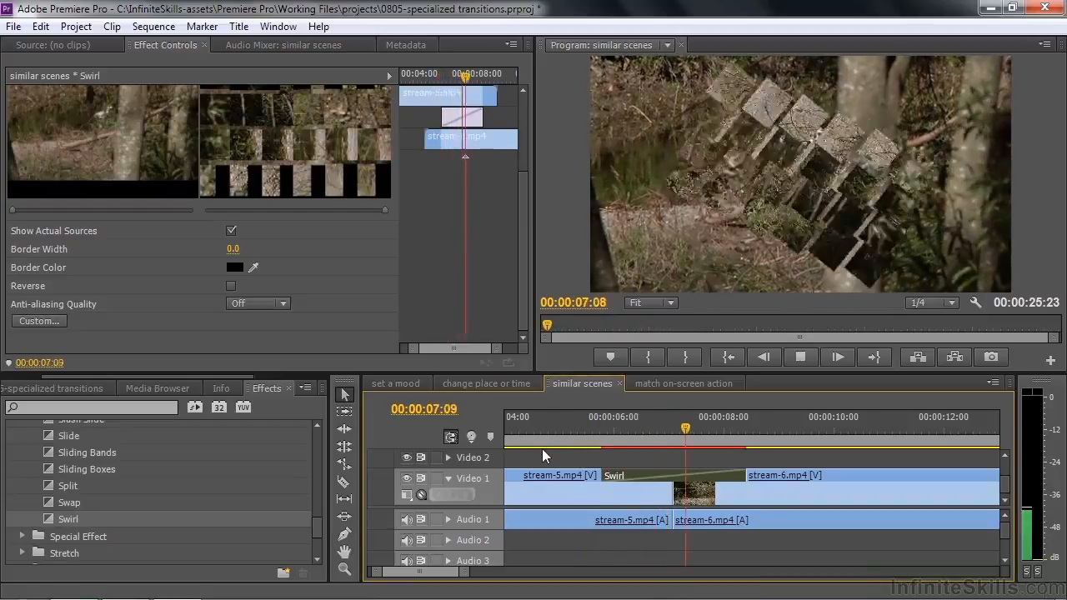
pyautogui.press('space')
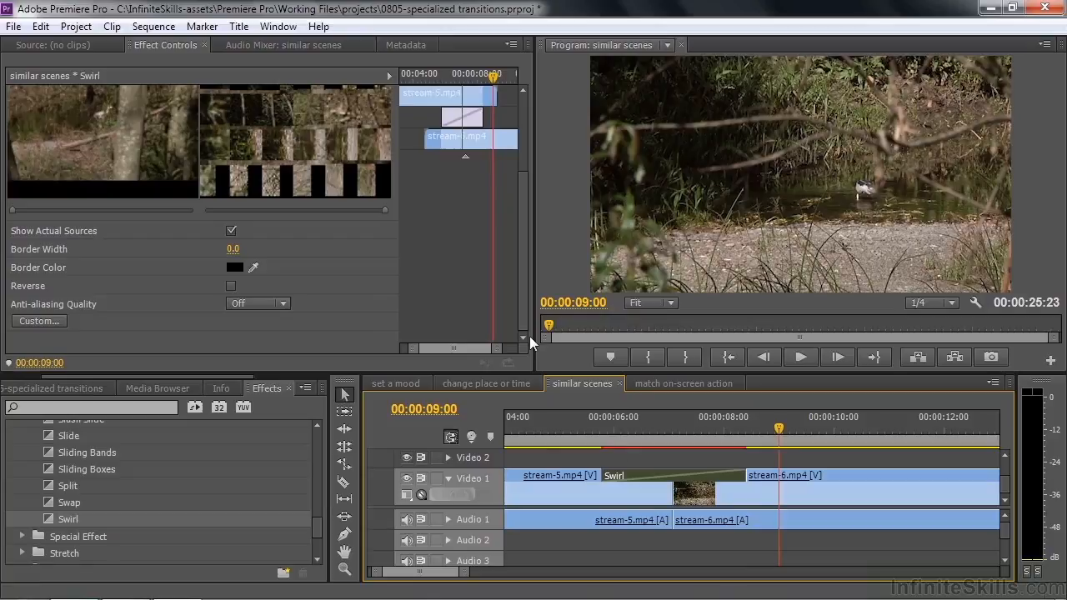
# Step: Replace Swirl with the 3D Motion transition Flip Over and select it in the sequence
pyautogui.moveTo(317, 527); pyautogui.dragTo(324, 437)
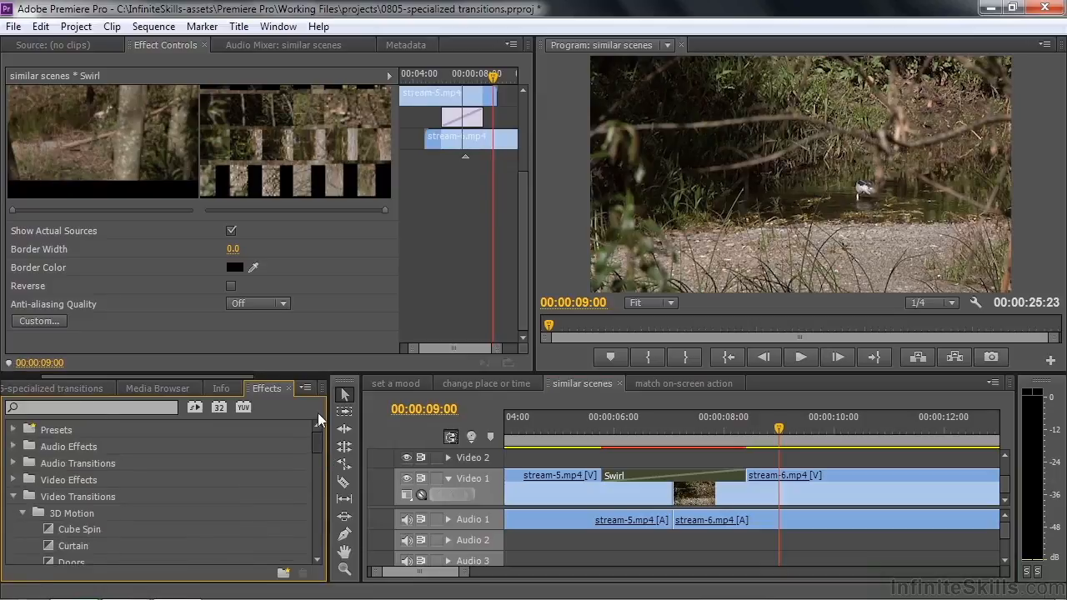
pyautogui.moveTo(316, 440); pyautogui.dragTo(314, 458)
pyautogui.moveTo(46, 500); pyautogui.dragTo(637, 475)
pyautogui.click(639, 480)
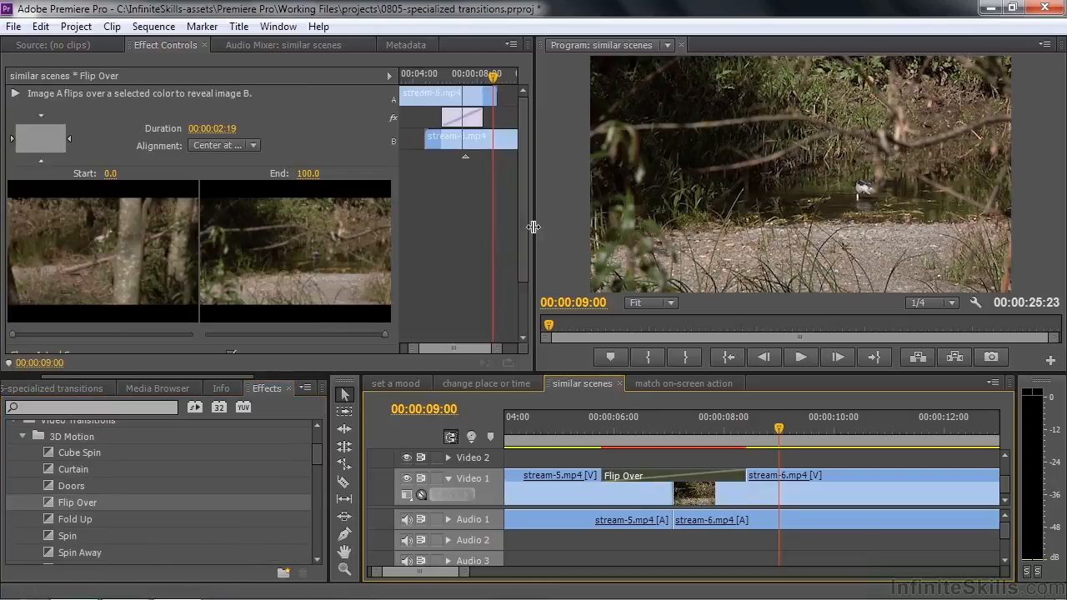
# Step: Check the Flip Over custom settings without changing them, and play the transition up to 00:00:07:25
pyautogui.scroll(-2, 522, 241)
pyautogui.click(40, 321)
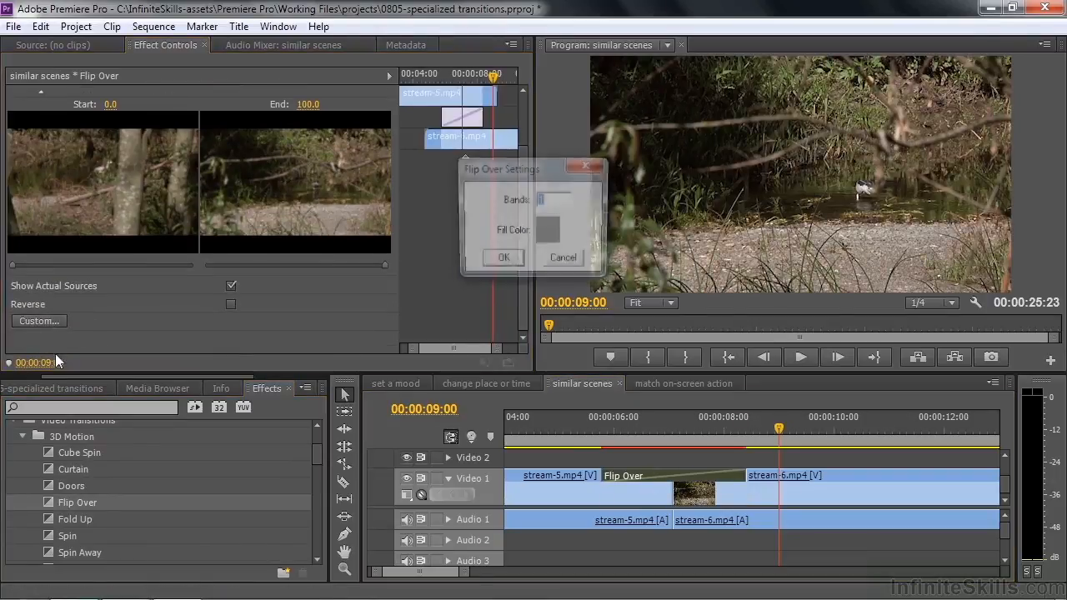
pyautogui.click(566, 262)
pyautogui.moveTo(782, 432); pyautogui.dragTo(602, 449)
pyautogui.press('space')
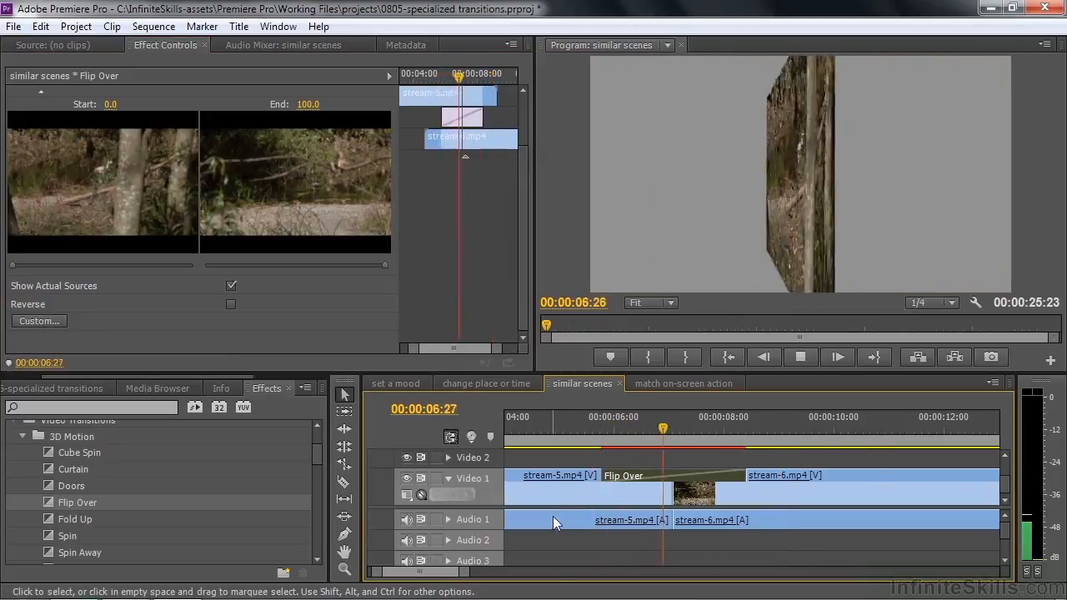
pyautogui.press('space')
pyautogui.click(911, 226)
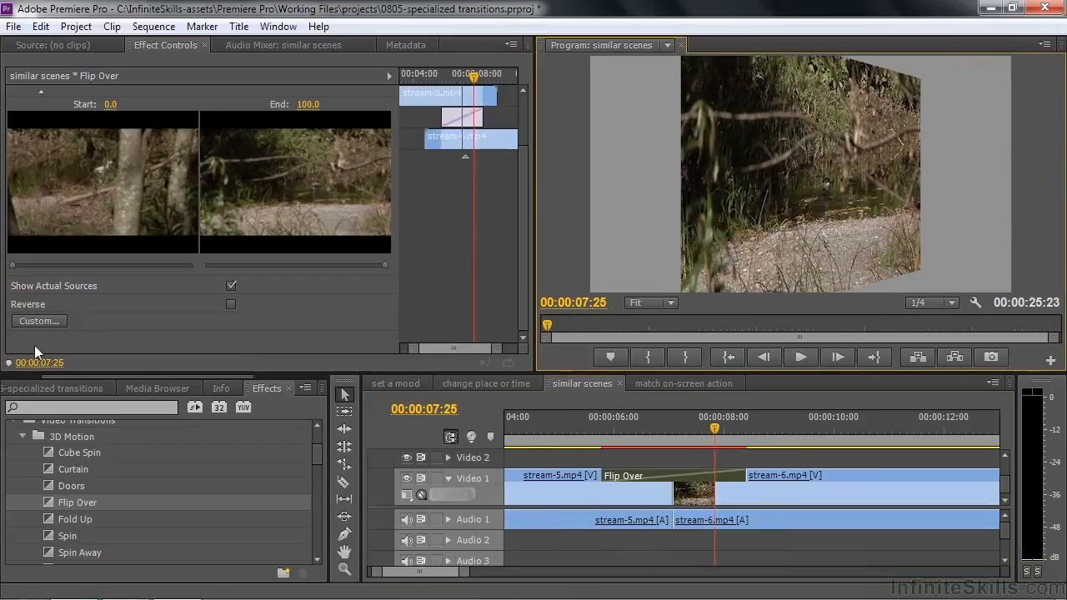
# Step: Customise the Flip Over with five bands and the purple fill color 801BAA
pyautogui.click(26, 320)
pyautogui.click(551, 232)
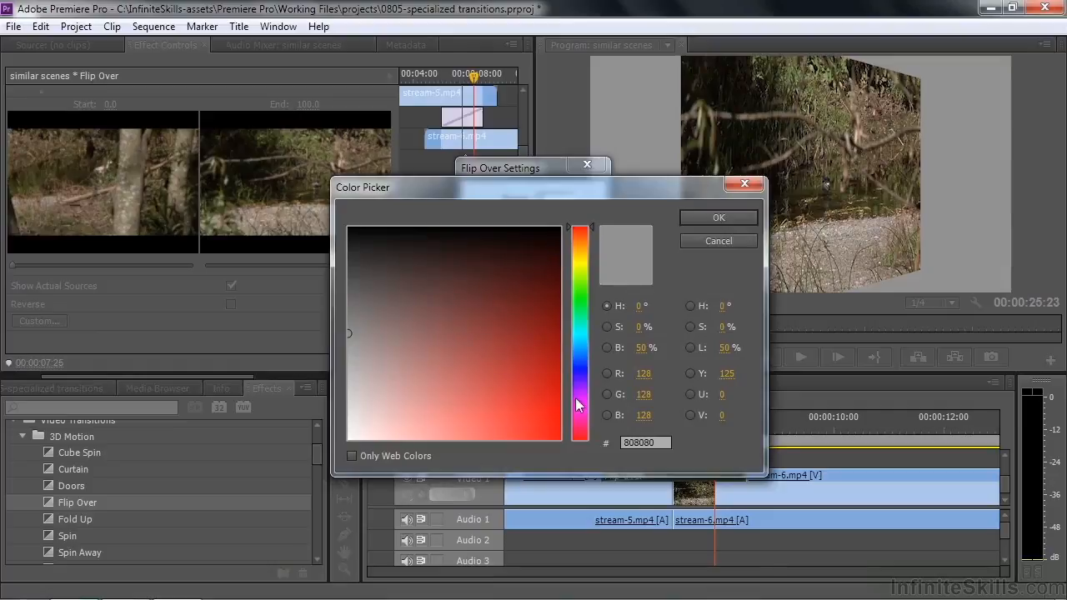
pyautogui.click(527, 370)
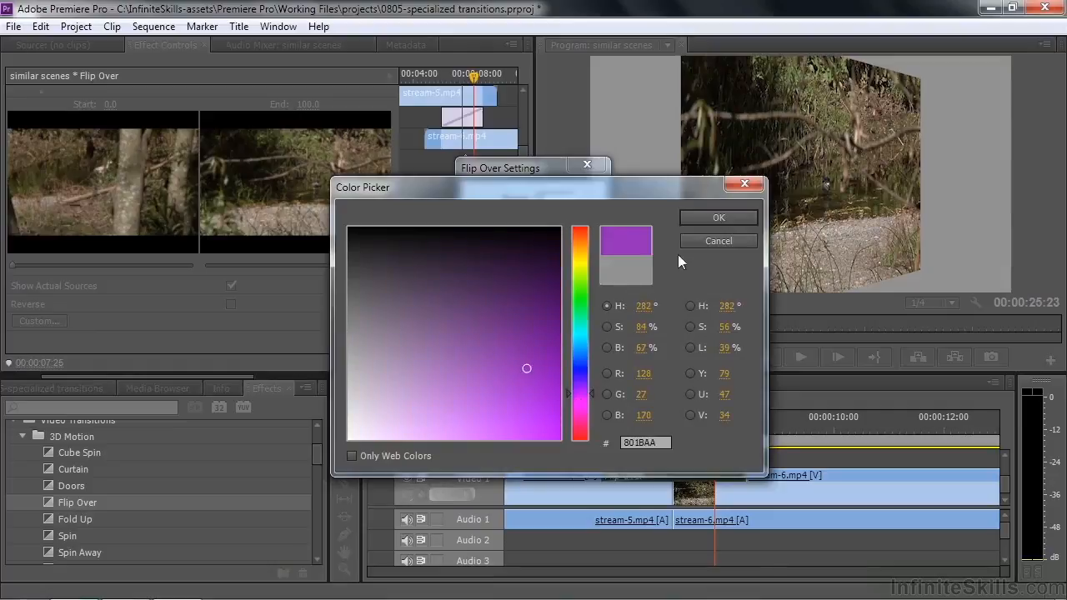
pyautogui.click(710, 219)
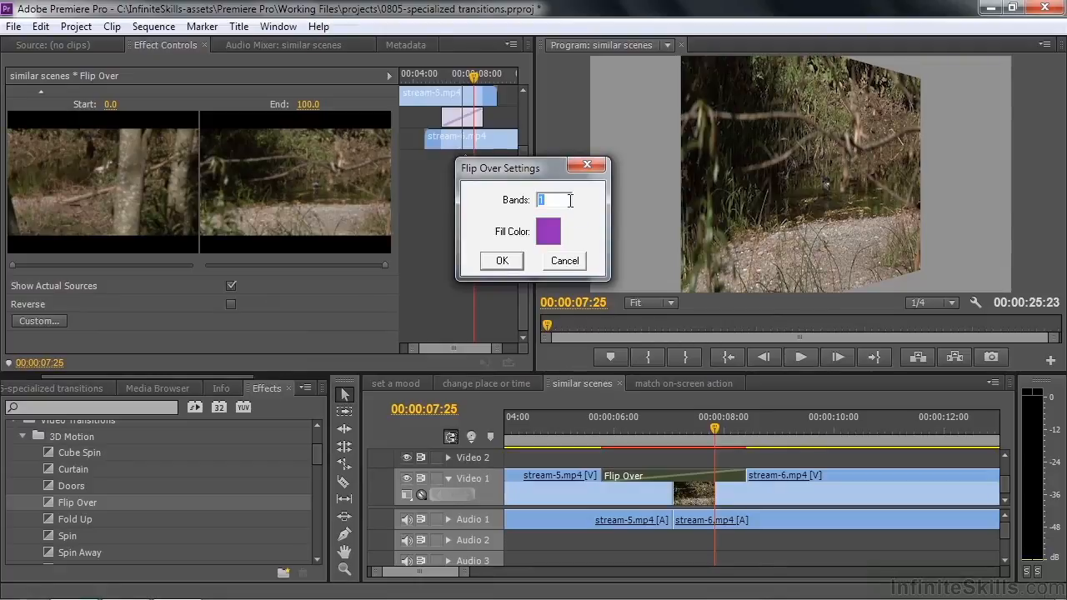
pyautogui.click(503, 261)
# Step: Play the customised Flip Over from its start and scrub back to 00:00:07:20
pyautogui.moveTo(708, 440); pyautogui.dragTo(606, 450)
pyautogui.press('space')
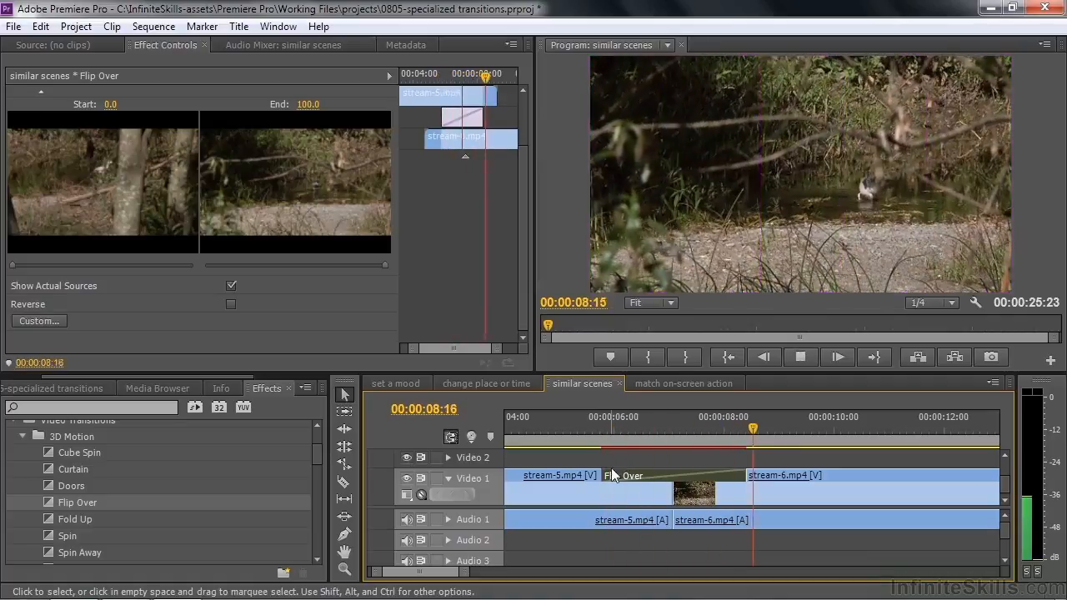
pyautogui.press('space')
pyautogui.moveTo(755, 430); pyautogui.dragTo(703, 449)
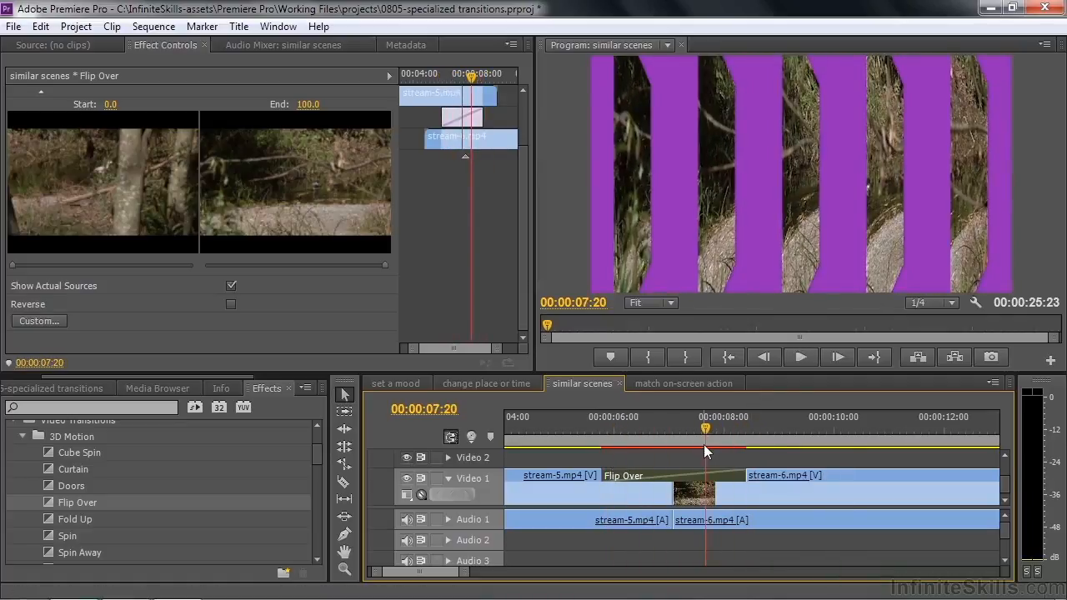
# Step: Replace Flip Over with the Dissolve transition Random Invert and select it in the sequence
pyautogui.moveTo(322, 456); pyautogui.dragTo(319, 479)
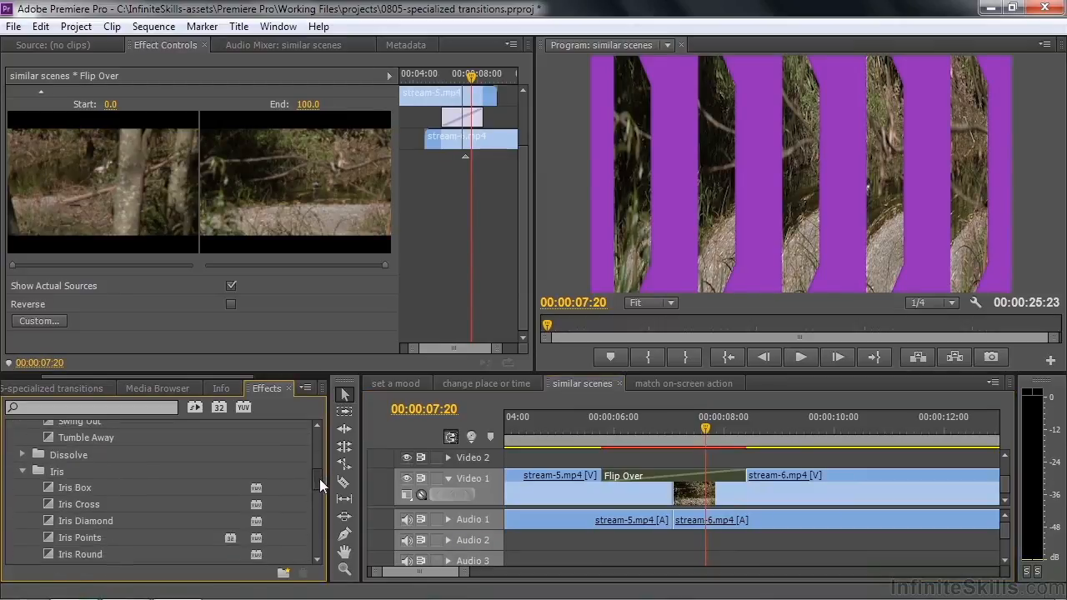
pyautogui.click(22, 456)
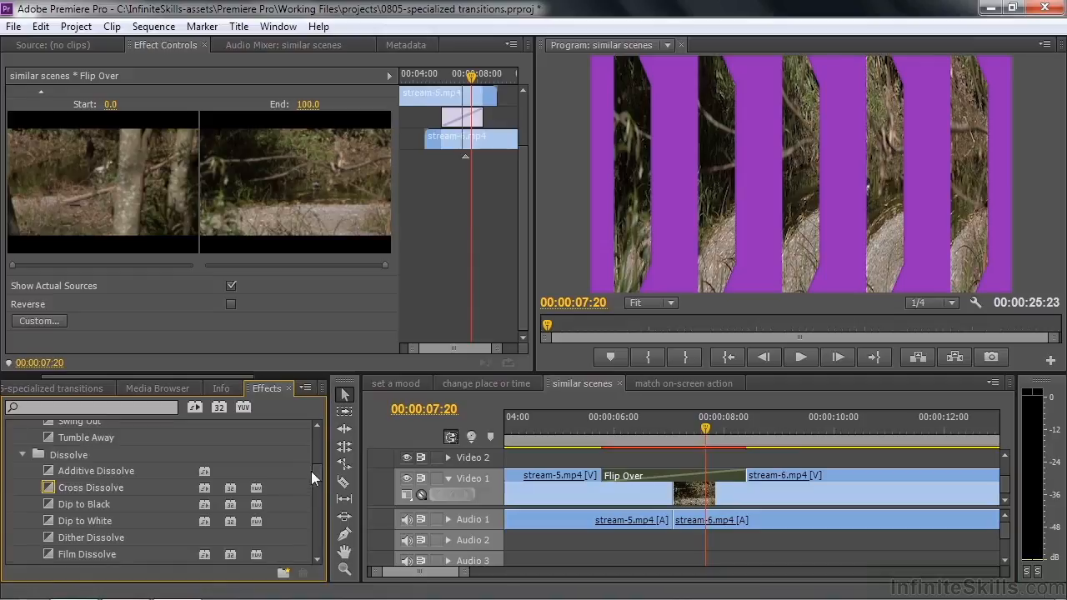
pyautogui.moveTo(311, 471); pyautogui.dragTo(315, 486)
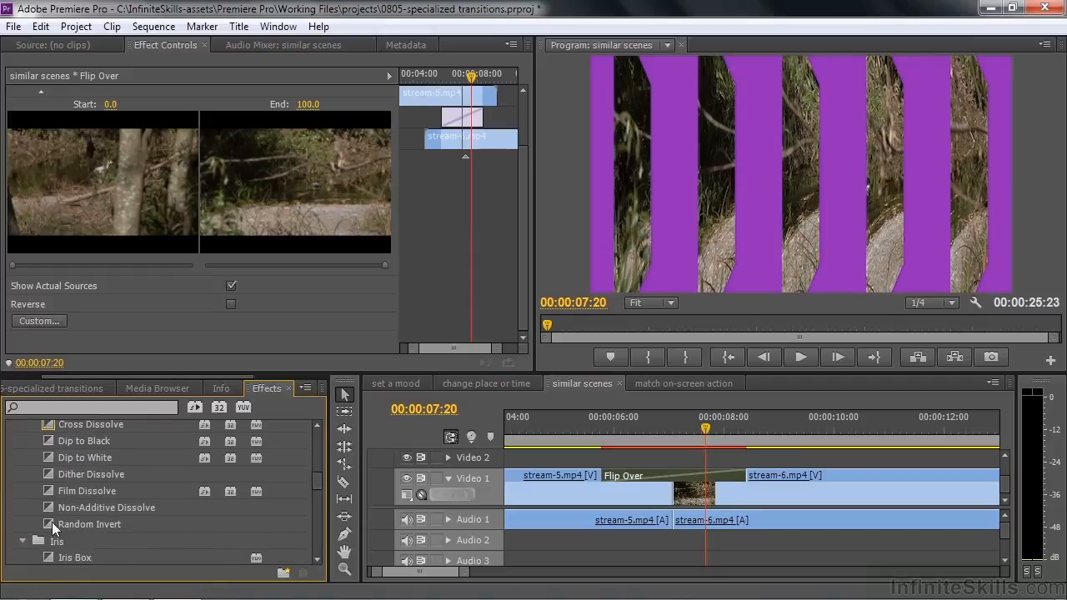
pyautogui.moveTo(47, 523); pyautogui.dragTo(684, 479)
pyautogui.click(684, 475)
# Step: Play the Random Invert transition from before its start and park the playhead at 00:00:06:17
pyautogui.moveTo(705, 430); pyautogui.dragTo(597, 449)
pyautogui.press('space')
pyautogui.press('space')
pyautogui.moveTo(684, 428); pyautogui.dragTo(645, 459)
# Step: Set Random Invert to invert the destination and play the transition up to 00:00:07:03
pyautogui.moveTo(522, 266); pyautogui.dragTo(521, 315)
pyautogui.click(35, 324)
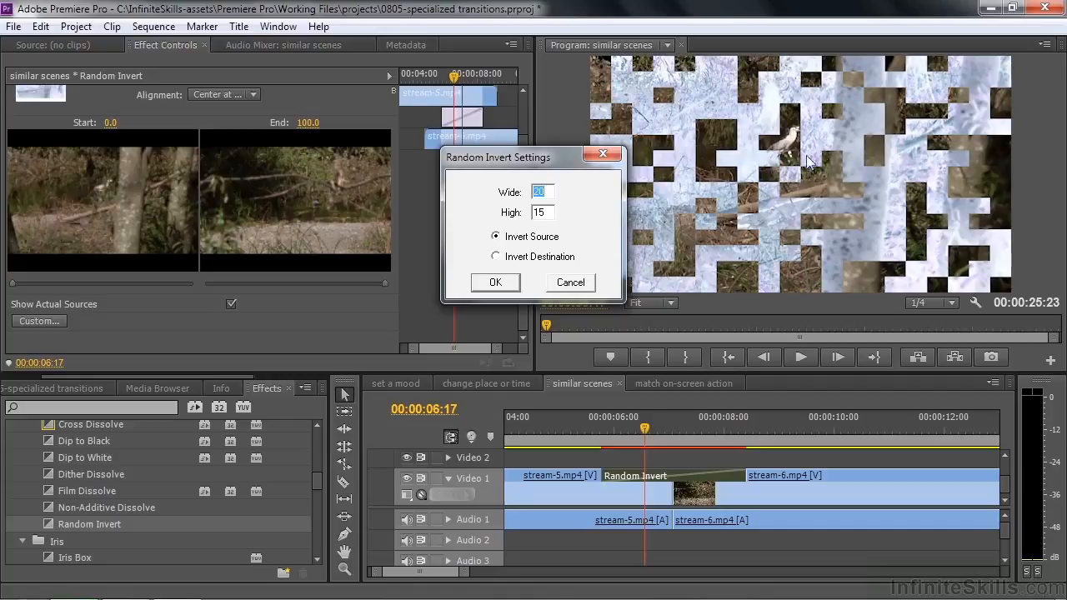
pyautogui.click(495, 282)
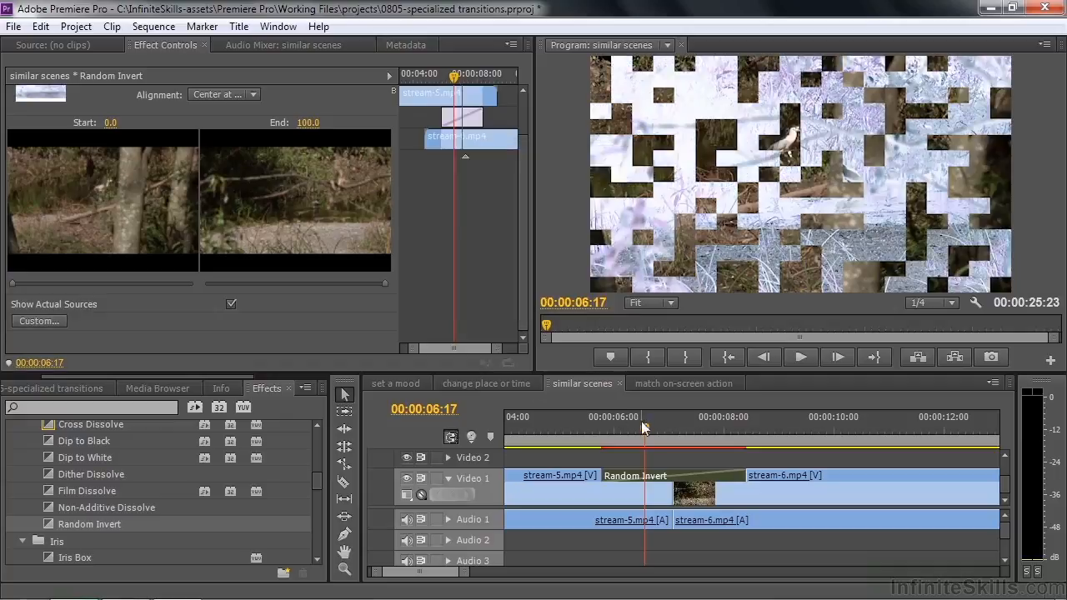
pyautogui.moveTo(640, 433); pyautogui.dragTo(591, 480)
pyautogui.press('space')
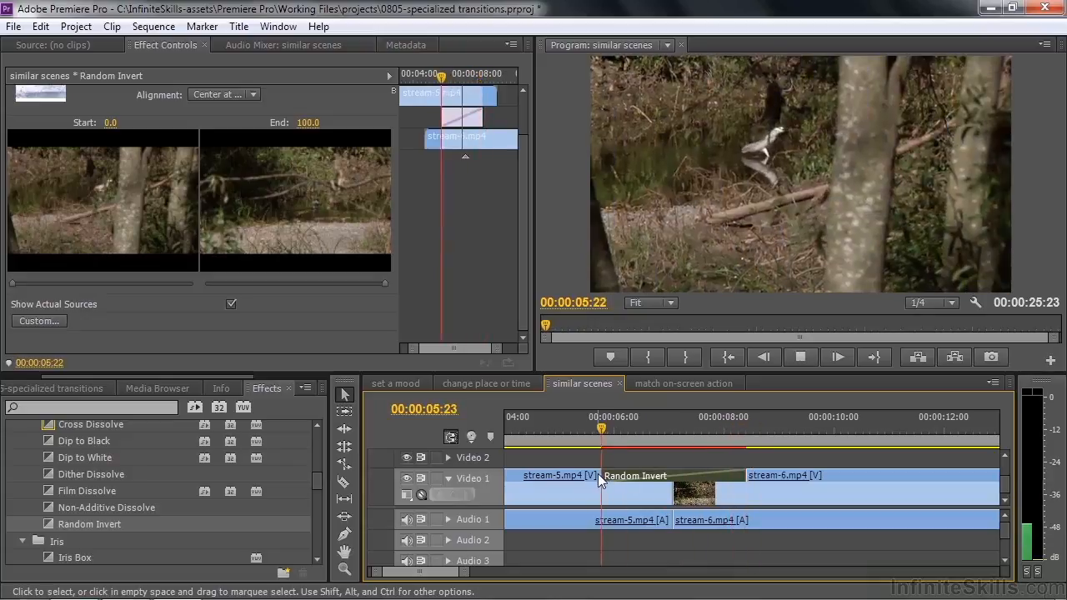
pyautogui.press('space')
# Step: Replace Random Invert with the Wipe transition Gradient Wipe at softness 10, and scrub through it to 00:00:07:03
pyautogui.scroll(1, 326, 475)
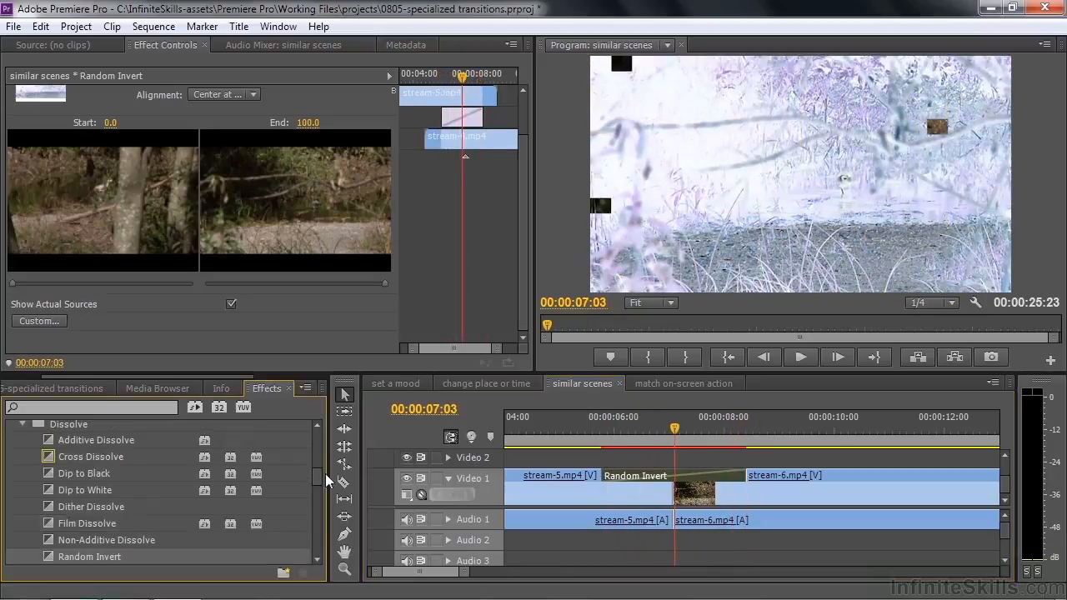
pyautogui.moveTo(321, 473); pyautogui.dragTo(294, 537)
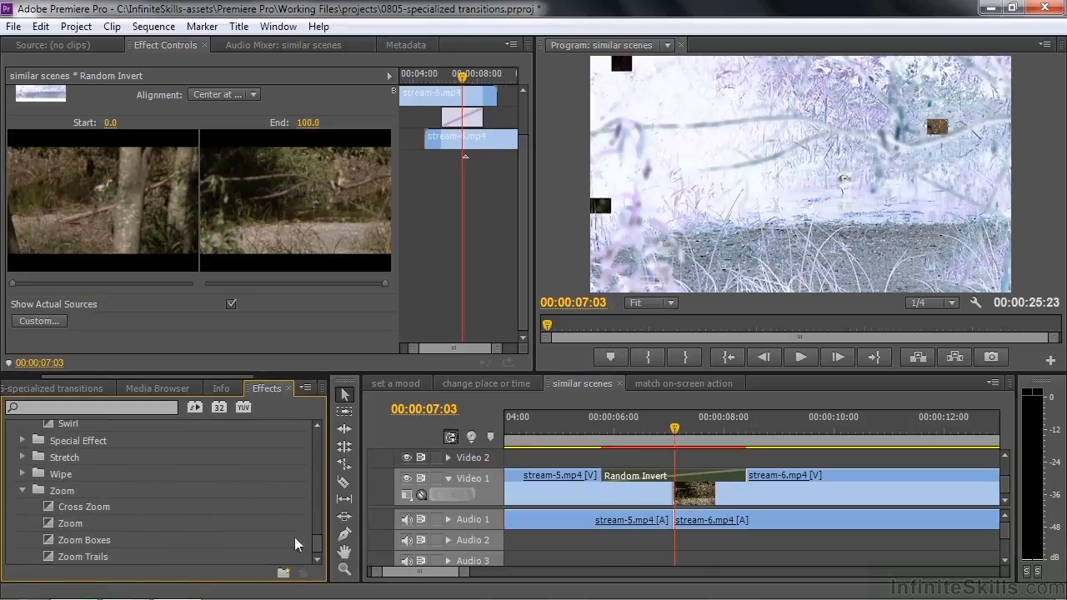
pyautogui.click(24, 472)
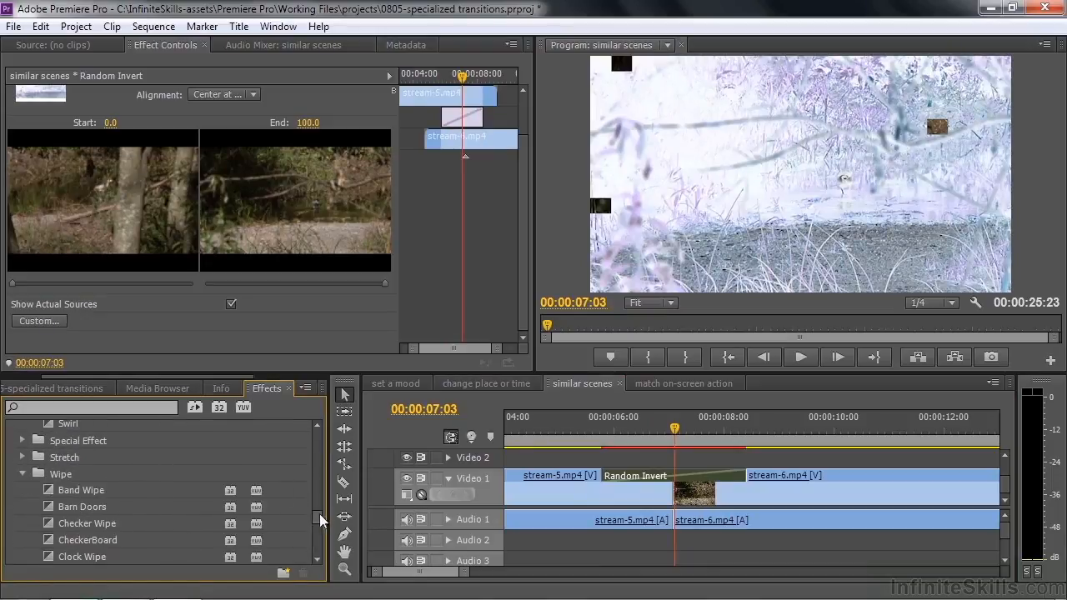
pyautogui.scroll(-2, 318, 515)
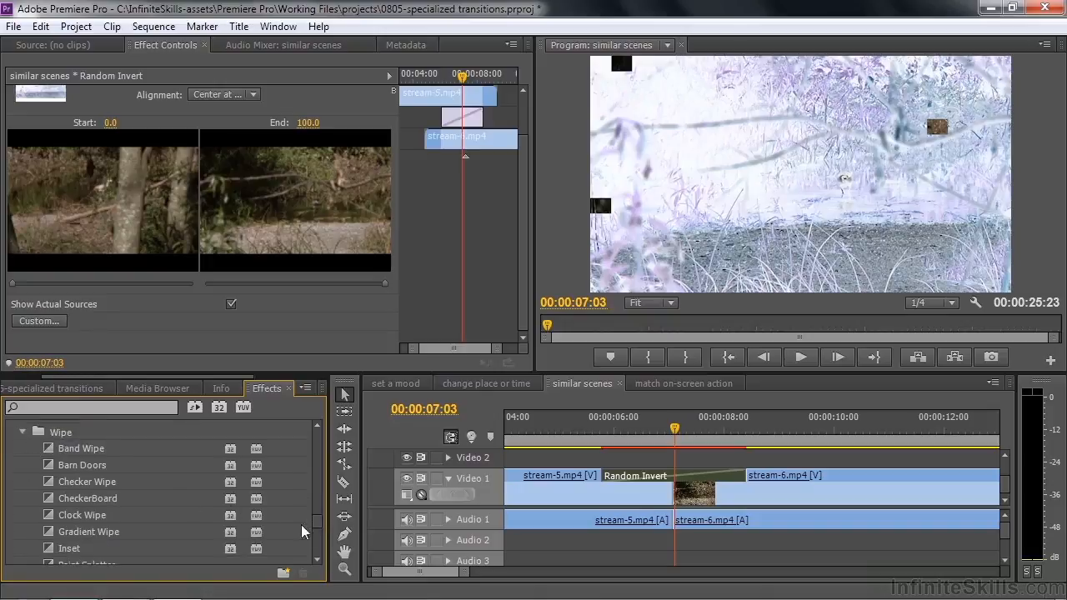
pyautogui.moveTo(60, 531); pyautogui.dragTo(657, 473)
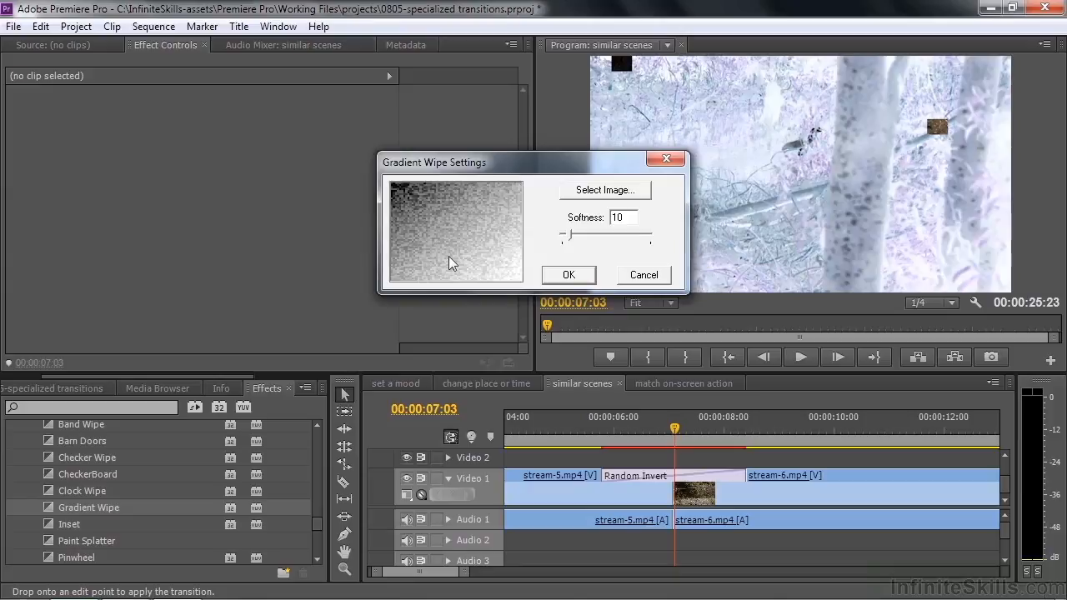
pyautogui.click(567, 278)
pyautogui.moveTo(673, 426); pyautogui.dragTo(602, 439)
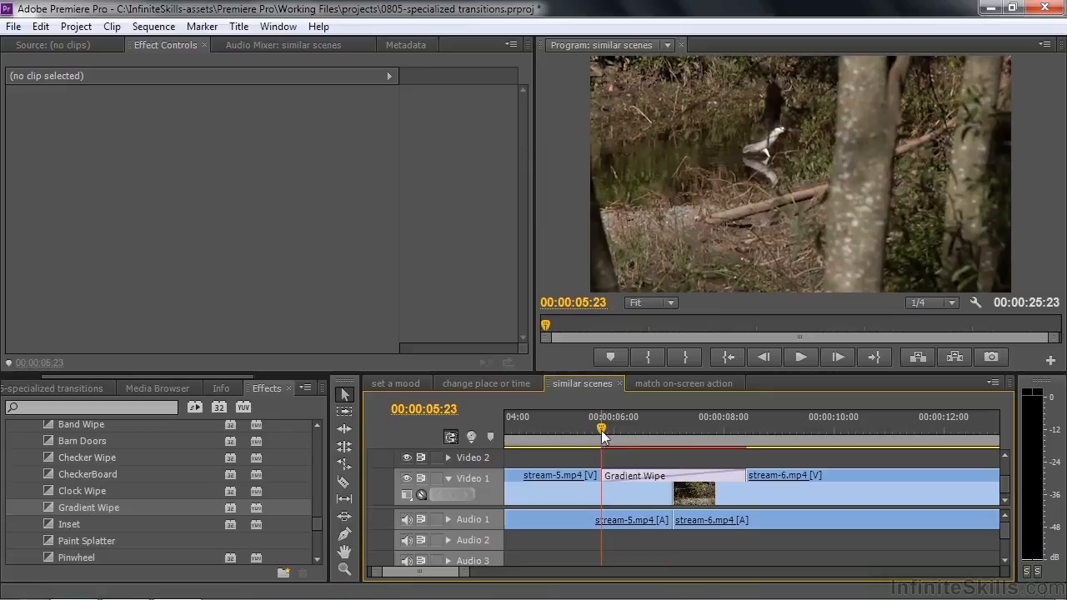
pyautogui.moveTo(603, 430); pyautogui.dragTo(674, 459)
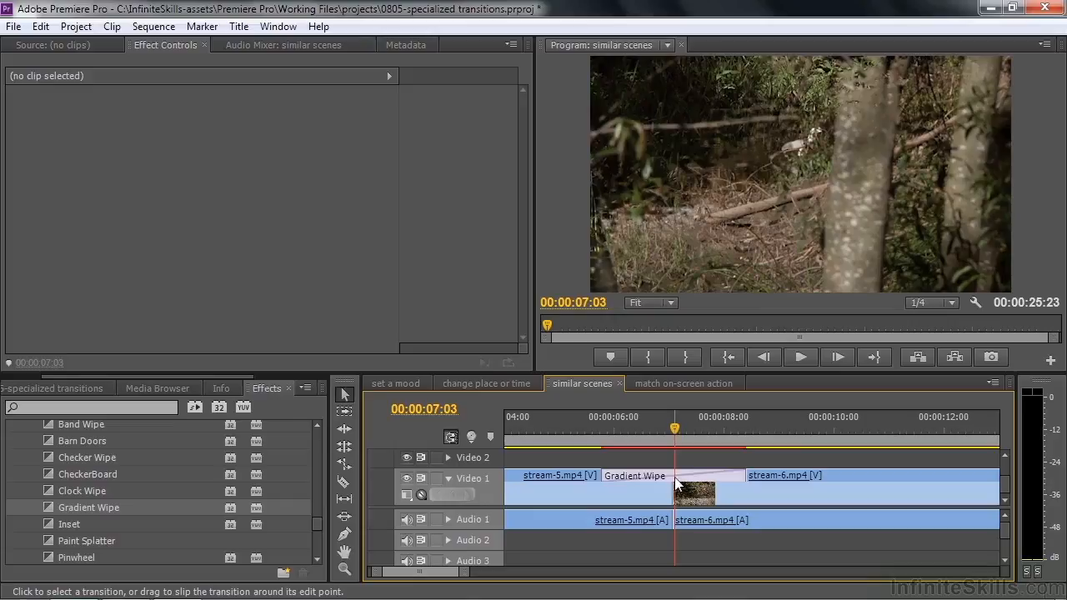
# Step: Open the Gradient Wipe's custom settings and browse for its gradient image in C:\Program Files\Adobe\Adobe Premiere Pro CS6\Presets\Textures
pyautogui.click(677, 483)
pyautogui.moveTo(524, 261); pyautogui.dragTo(521, 343)
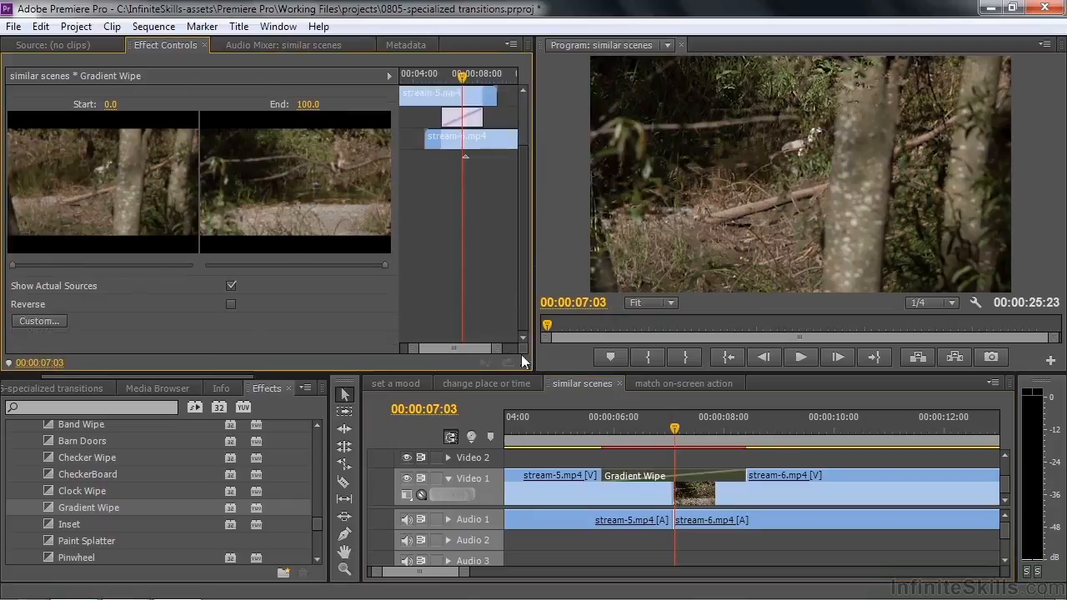
pyautogui.click(27, 321)
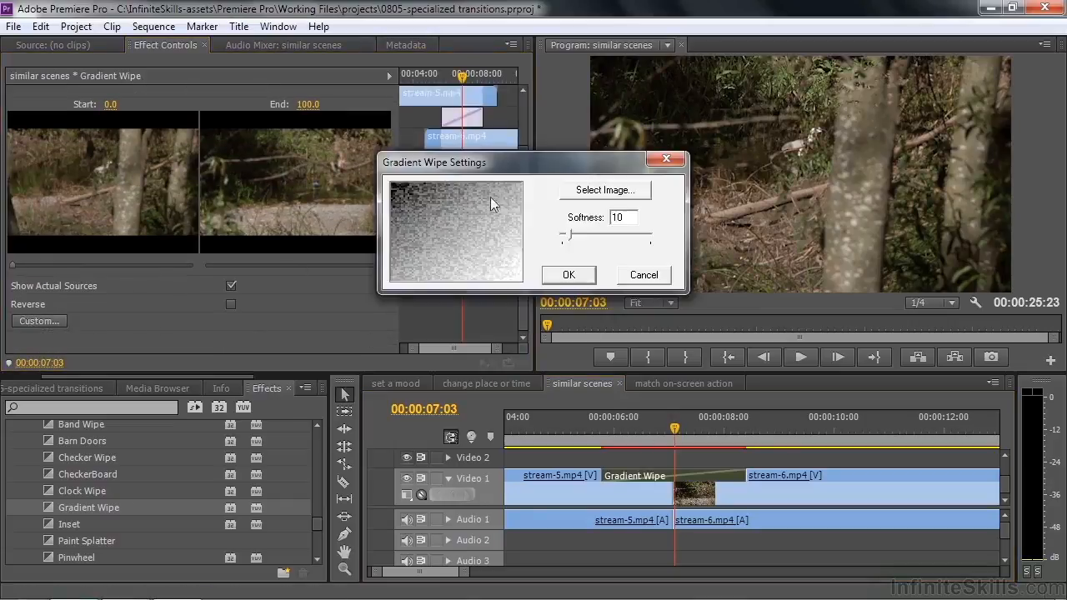
pyautogui.click(607, 192)
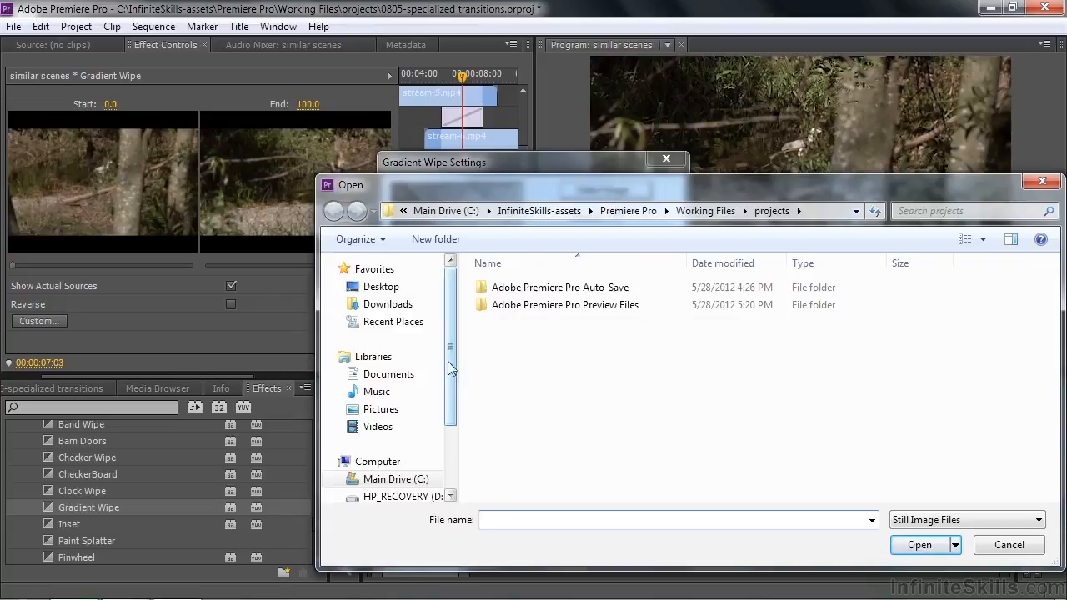
pyautogui.scroll(-2, 450, 415)
pyautogui.click(416, 436)
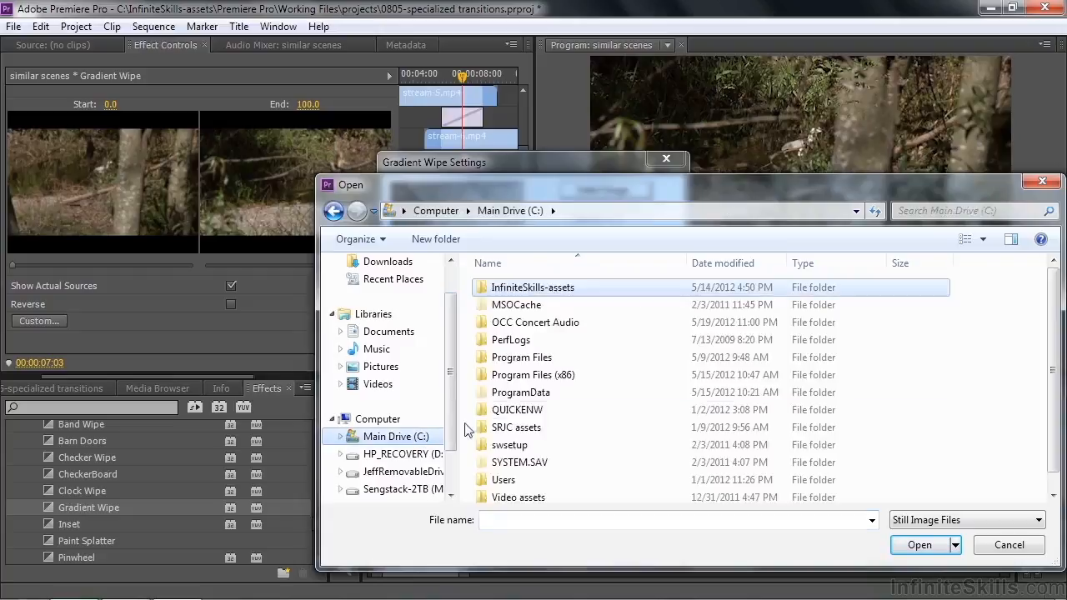
pyautogui.click(499, 362)
pyautogui.doubleClick(498, 362)
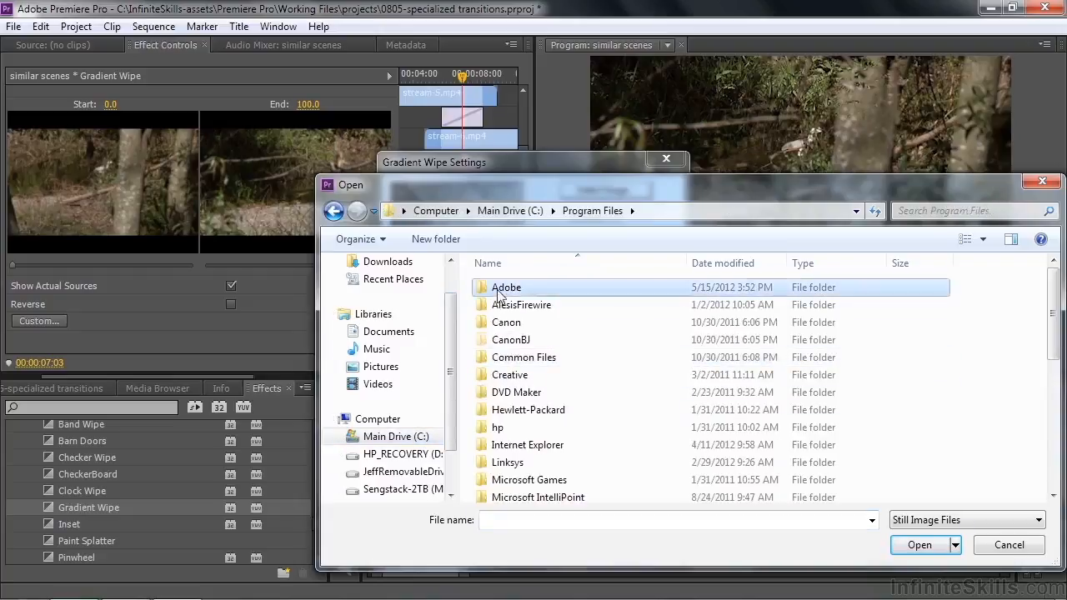
pyautogui.doubleClick(504, 287)
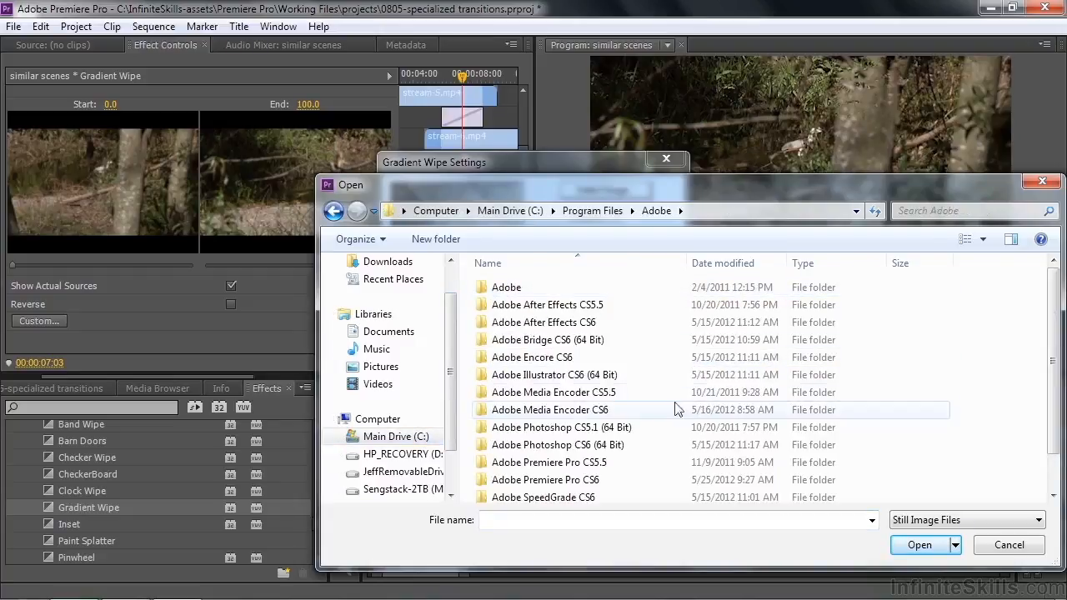
pyautogui.doubleClick(537, 481)
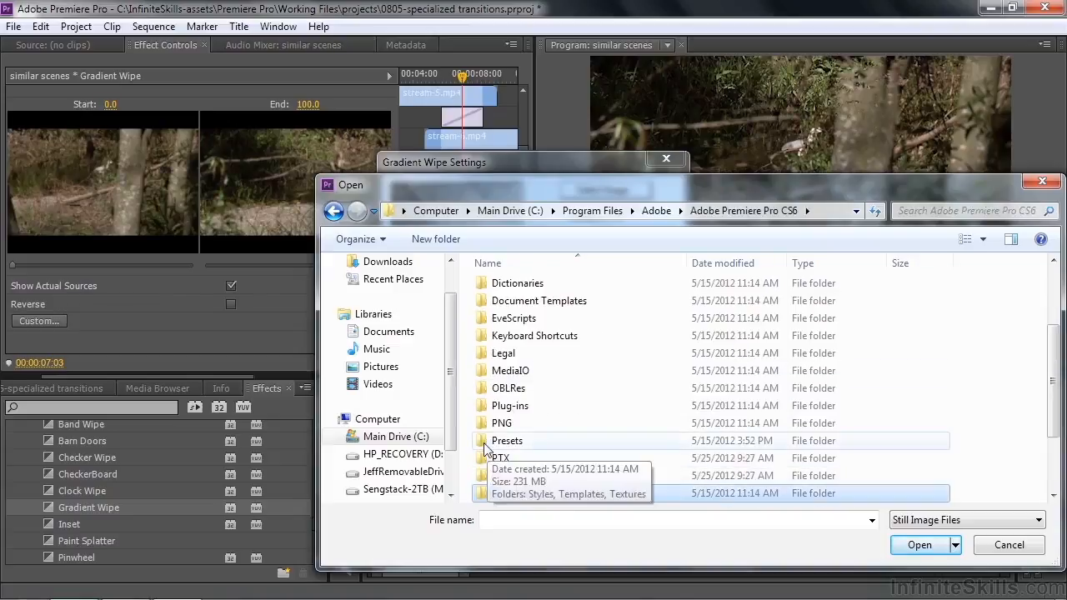
pyautogui.doubleClick(488, 442)
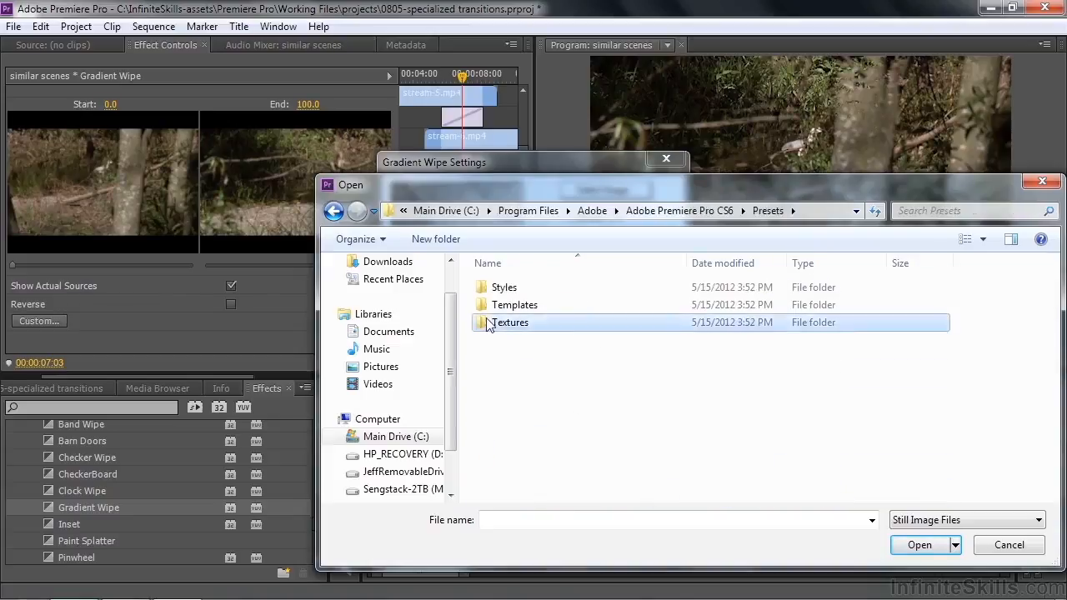
pyautogui.doubleClick(489, 325)
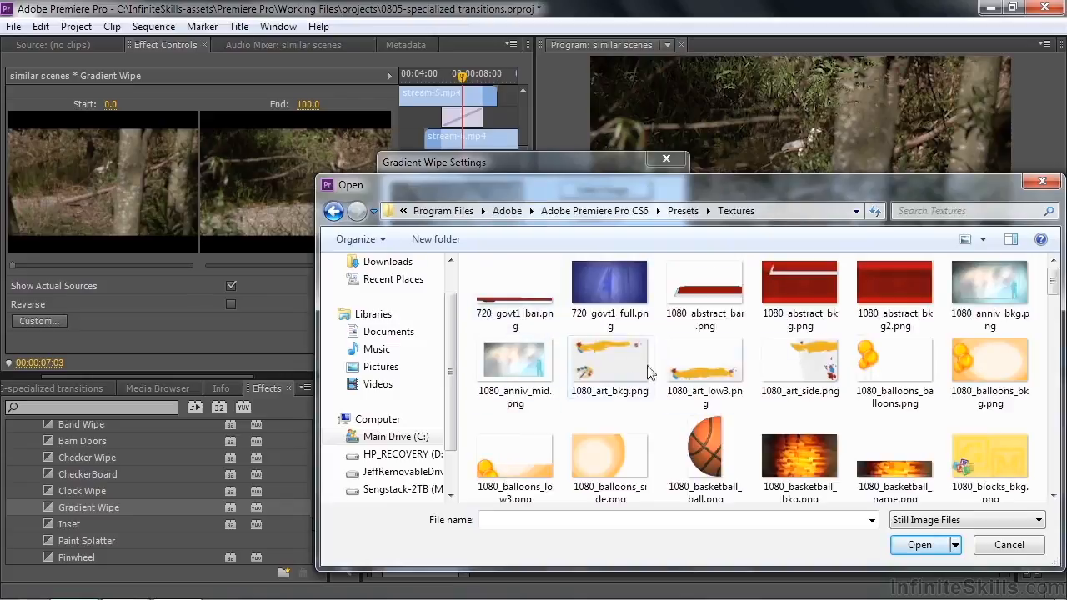
# Step: Load 1080_water_bkg.png as the Gradient Wipe image with softness 0, and park the playhead at 00:00:05:22
pyautogui.moveTo(1055, 288); pyautogui.dragTo(1053, 401)
pyautogui.click(531, 420)
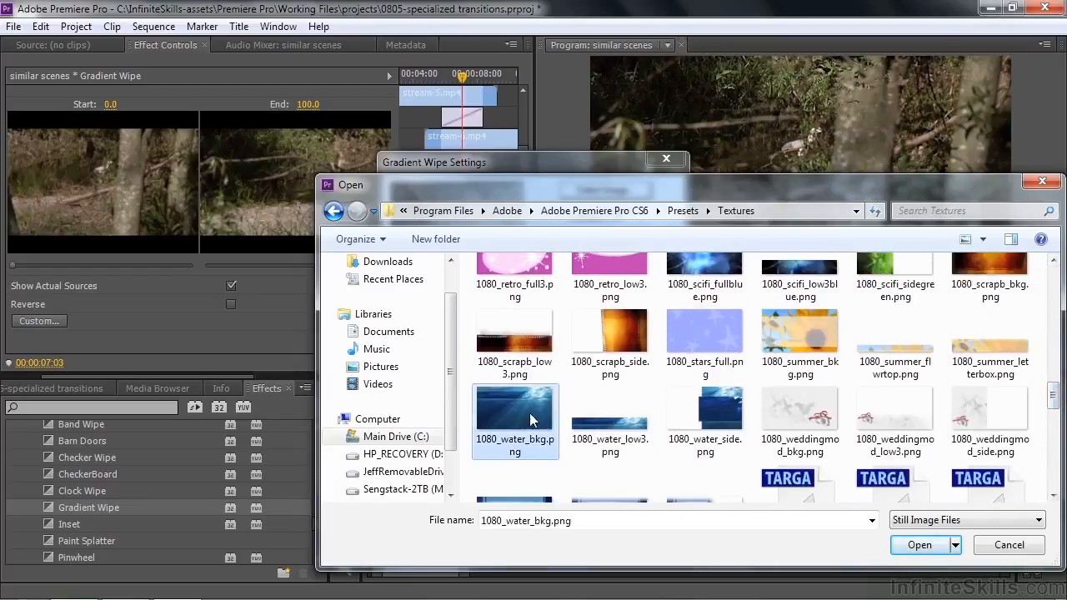
pyautogui.click(930, 553)
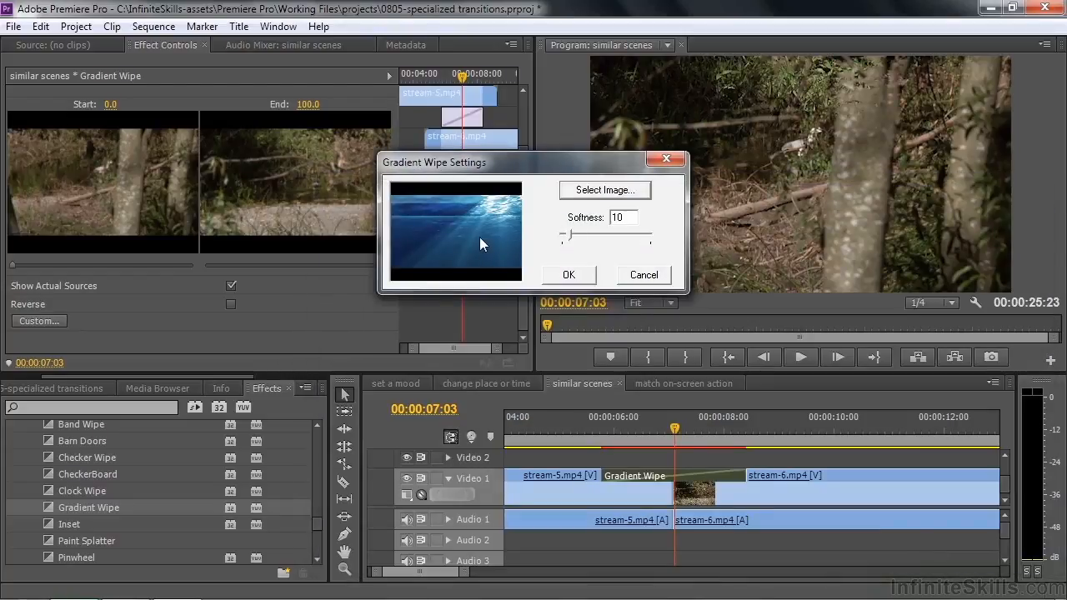
pyautogui.moveTo(570, 237)
pyautogui.mouseDown()
pyautogui.moveTo(579, 238)
pyautogui.moveTo(570, 243)
pyautogui.mouseUp()
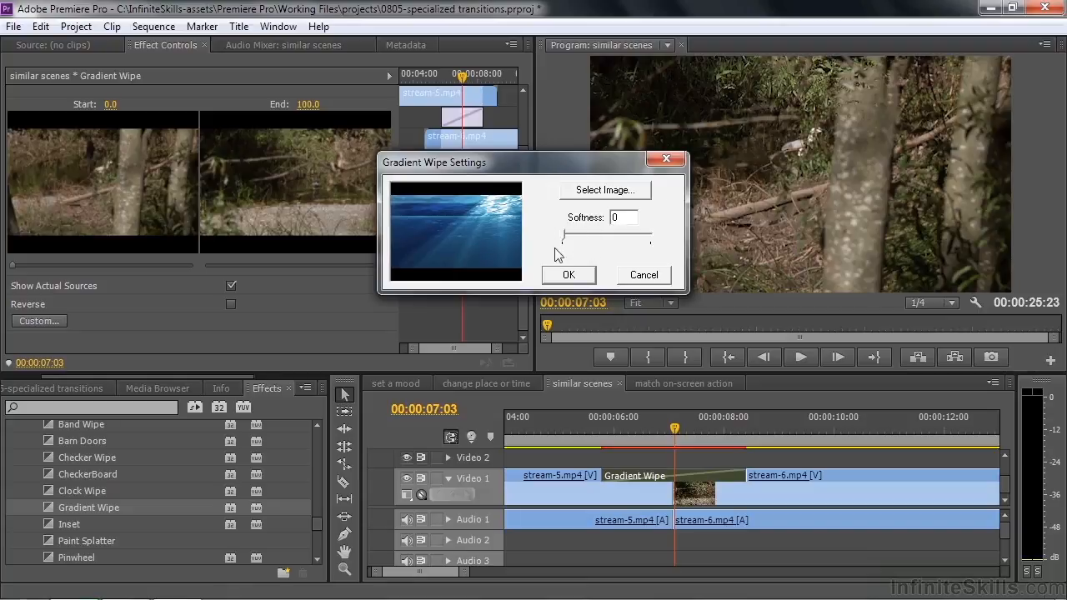
pyautogui.click(568, 276)
pyautogui.moveTo(608, 434)
pyautogui.mouseDown()
pyautogui.moveTo(595, 442)
pyautogui.moveTo(621, 438)
pyautogui.moveTo(596, 438)
pyautogui.moveTo(614, 422)
pyautogui.moveTo(697, 422)
pyautogui.moveTo(590, 414)
pyautogui.moveTo(710, 419)
pyautogui.moveTo(587, 421)
pyautogui.moveTo(664, 427)
pyautogui.moveTo(594, 425)
pyautogui.mouseUp()
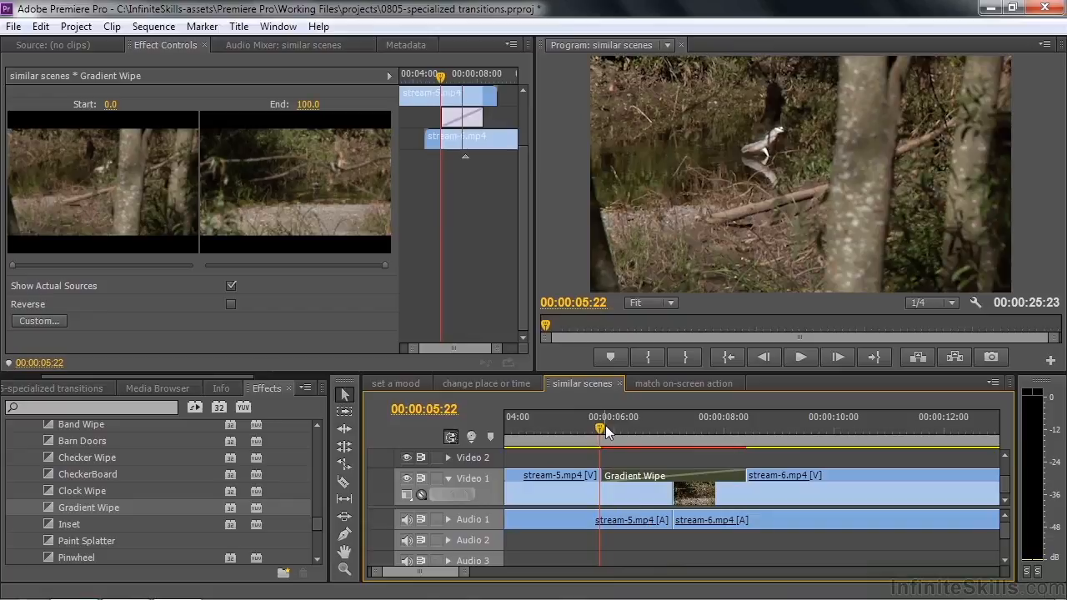
# Step: Collapse the 3D Motion, Dissolve and Iris groups of the video transitions to reach the Special Effect group
pyautogui.click(318, 528)
pyautogui.moveTo(316, 524); pyautogui.dragTo(327, 429)
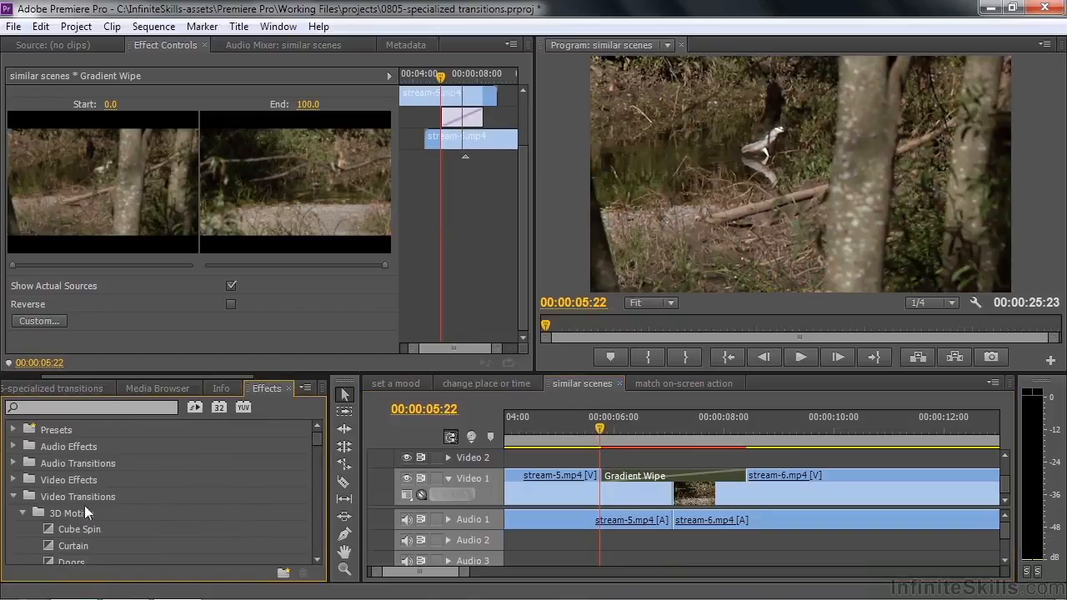
pyautogui.click(22, 514)
pyautogui.click(22, 530)
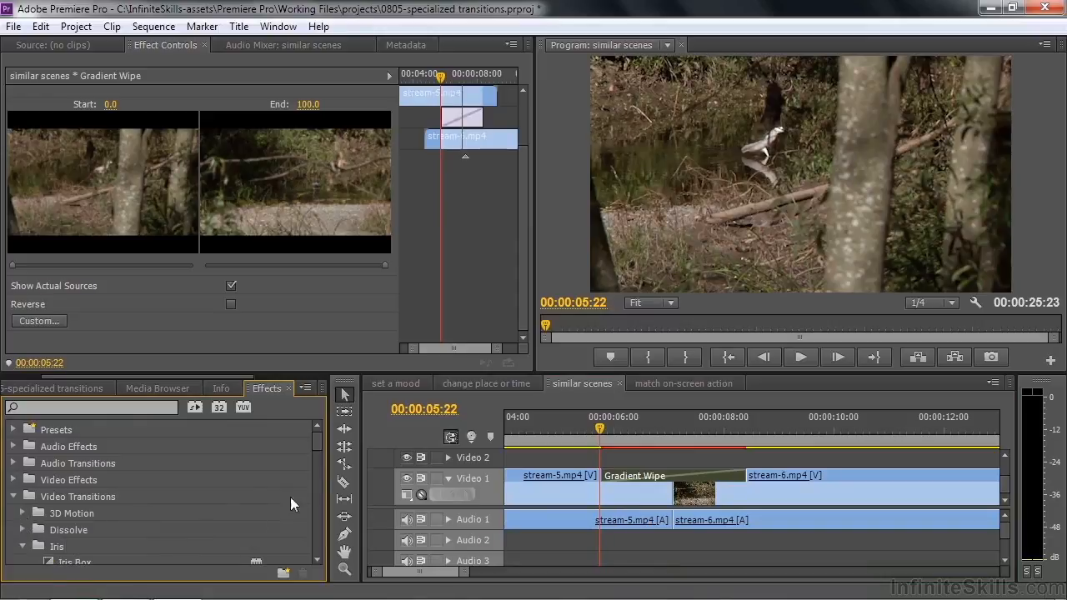
pyautogui.moveTo(317, 444); pyautogui.dragTo(319, 456)
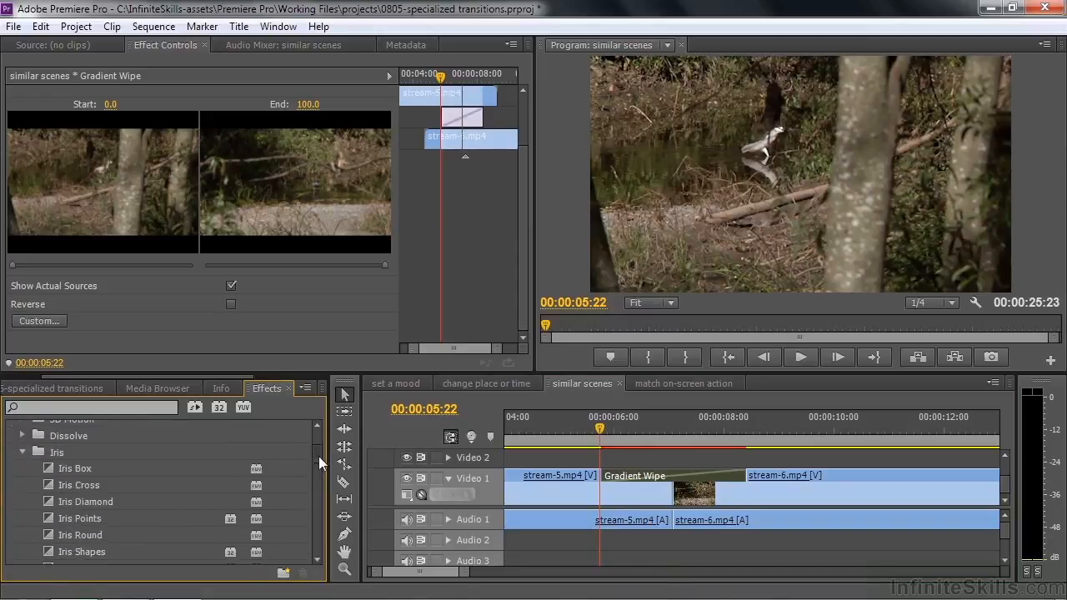
pyautogui.click(22, 452)
pyautogui.moveTo(317, 459); pyautogui.dragTo(318, 492)
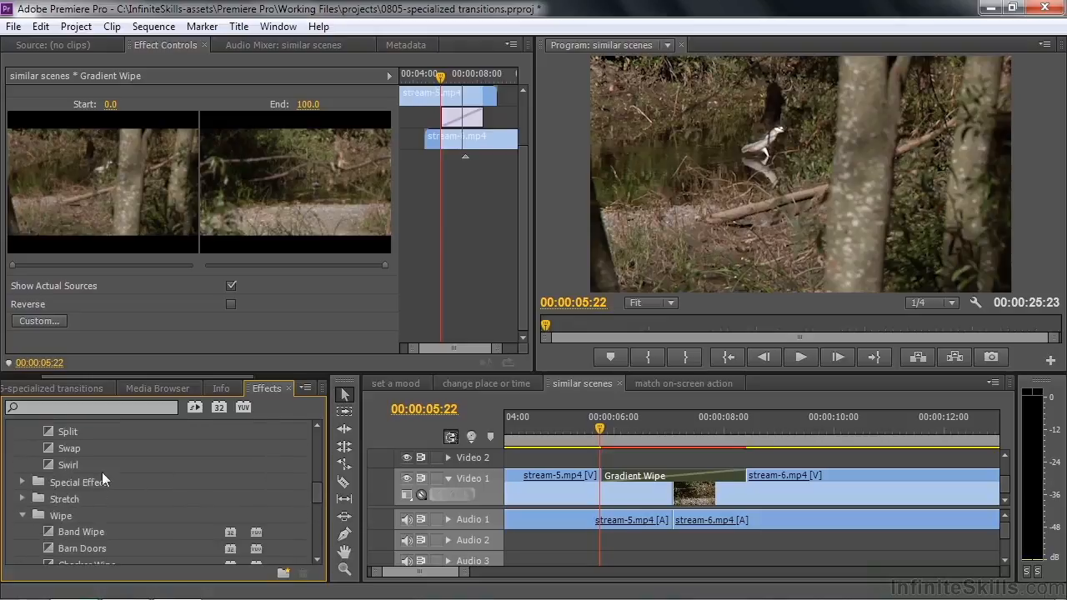
# Step: Replace Gradient Wipe with the Special Effect transition Displace, play it, and return the playhead to 00:00:06:13
pyautogui.click(24, 482)
pyautogui.moveTo(51, 501); pyautogui.dragTo(653, 476)
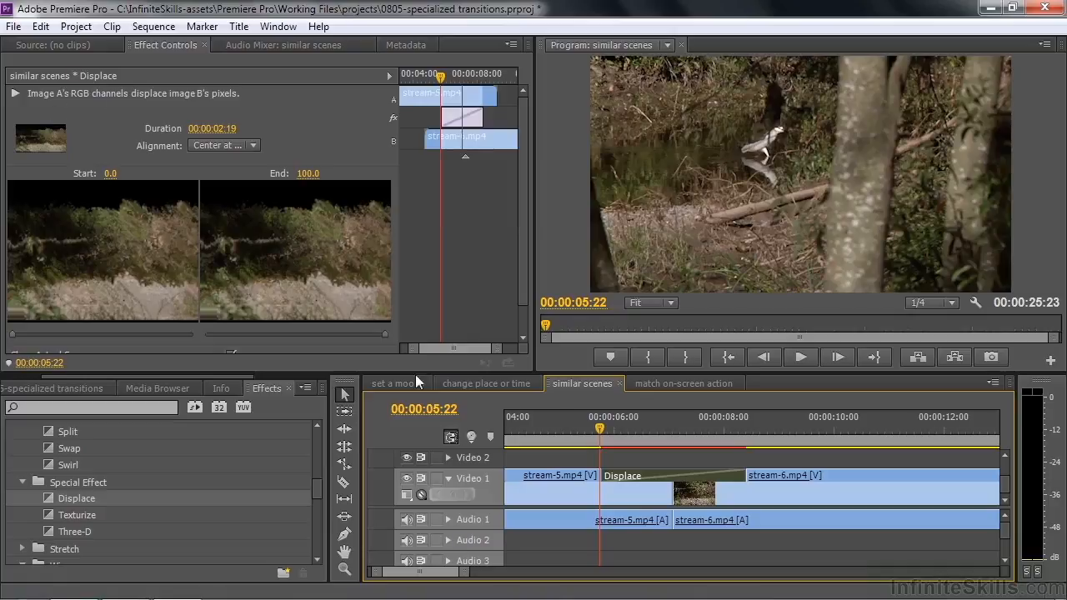
pyautogui.click(594, 435)
pyautogui.press('space')
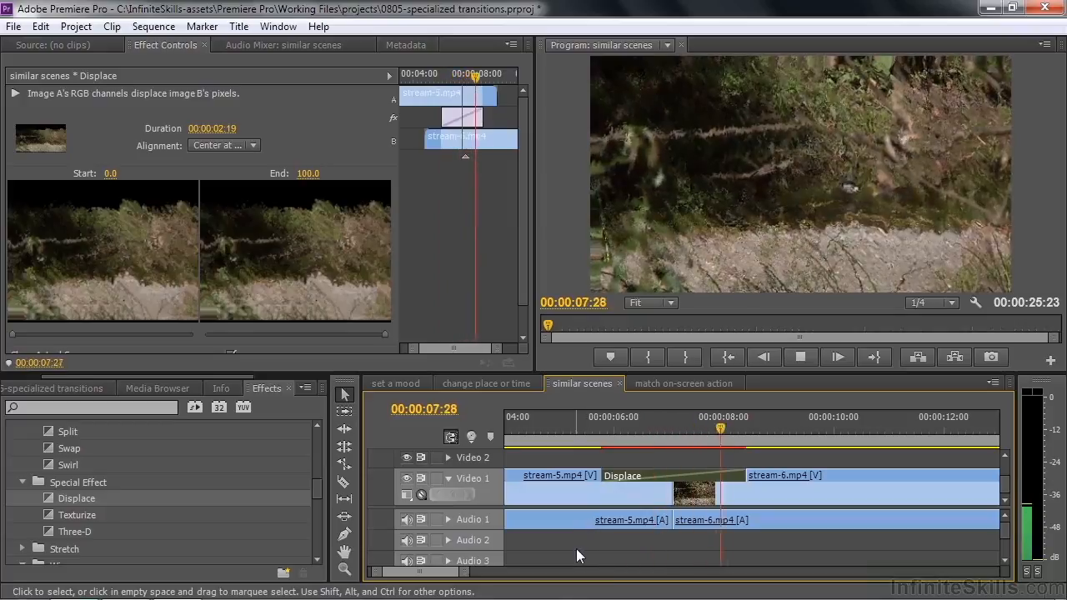
pyautogui.press('space')
pyautogui.moveTo(745, 434); pyautogui.dragTo(638, 447)
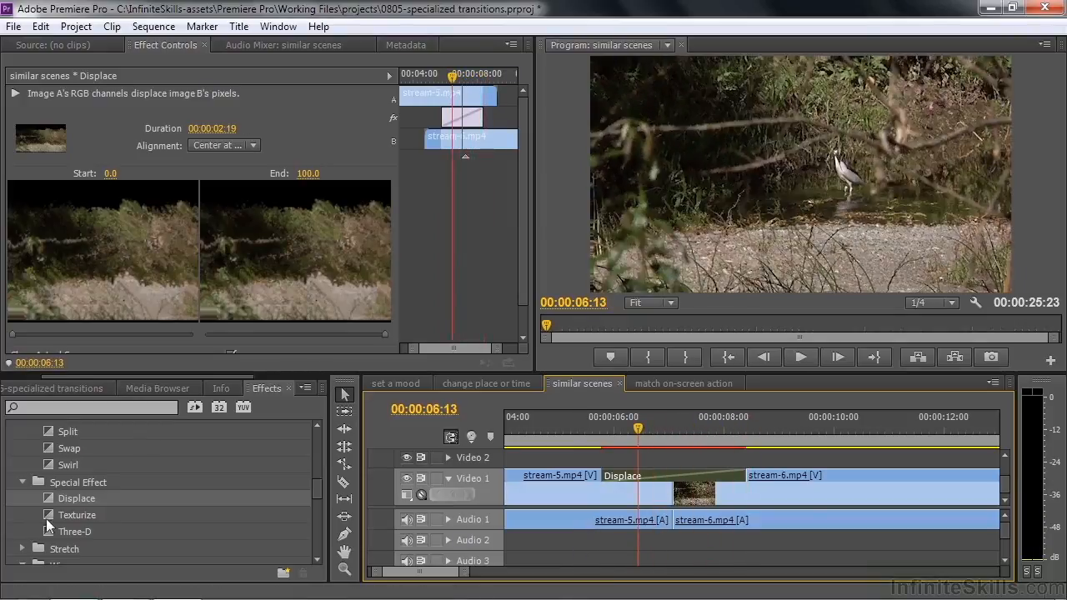
# Step: Replace Displace with the Texturize transition, select it, and play it from 00:00:06:00 to 00:00:08:06
pyautogui.moveTo(47, 514); pyautogui.dragTo(646, 471)
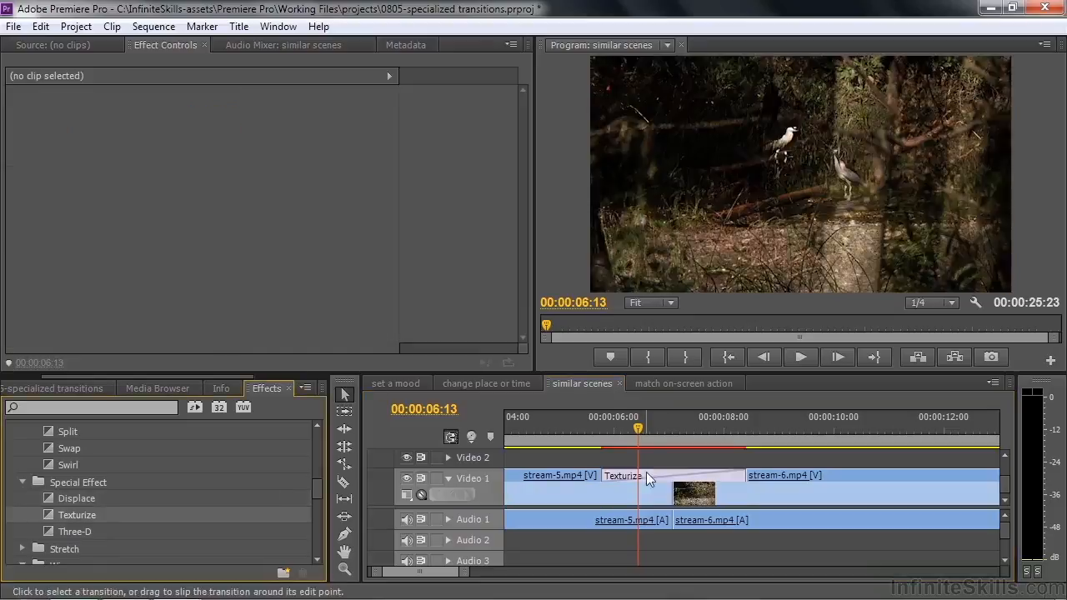
pyautogui.moveTo(636, 433); pyautogui.dragTo(614, 435)
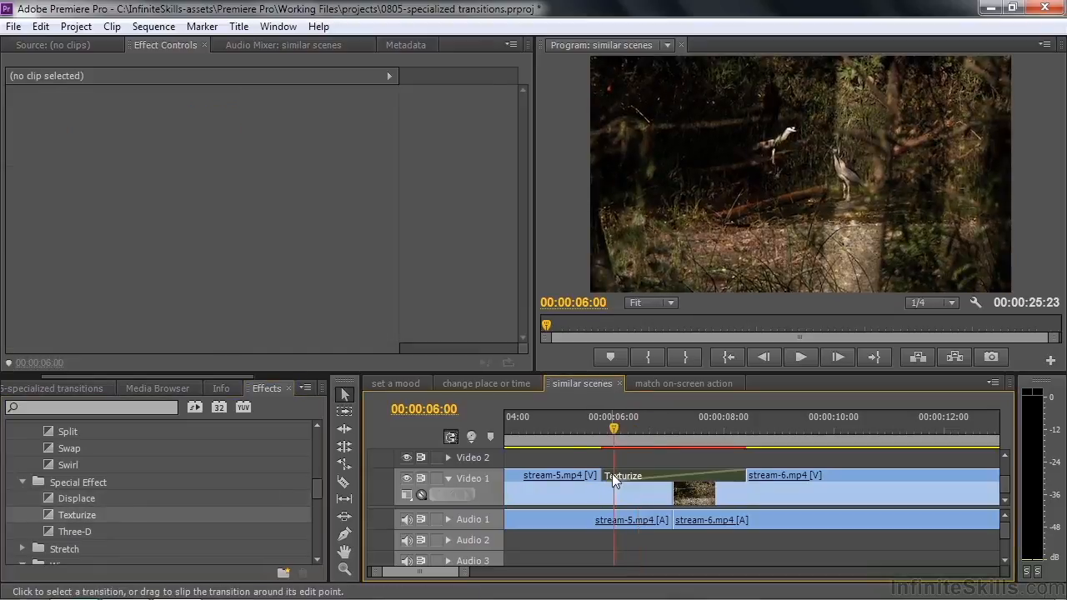
pyautogui.click(612, 474)
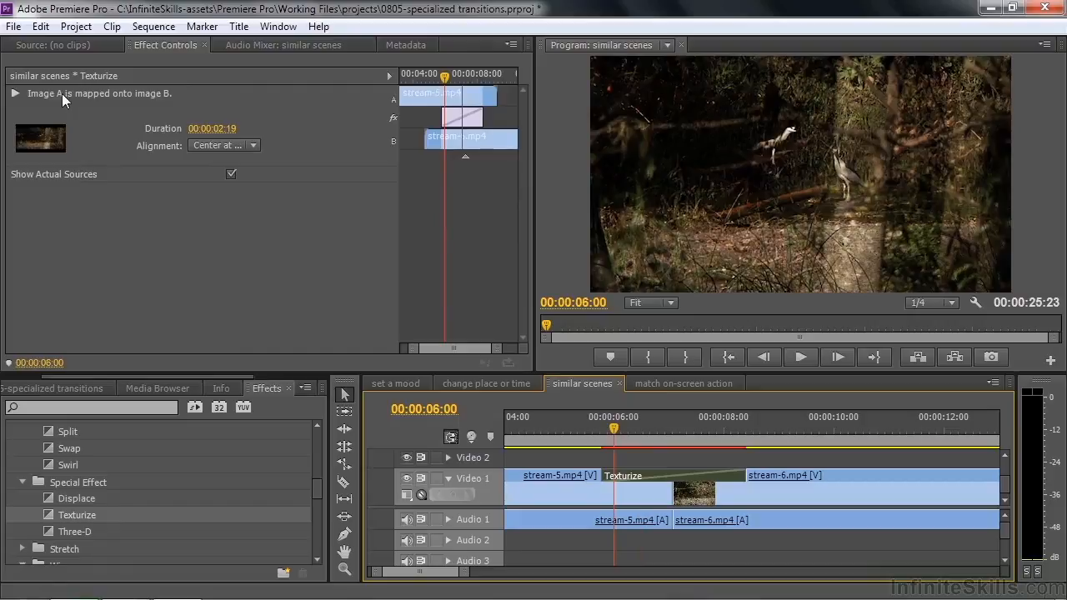
pyautogui.press('space')
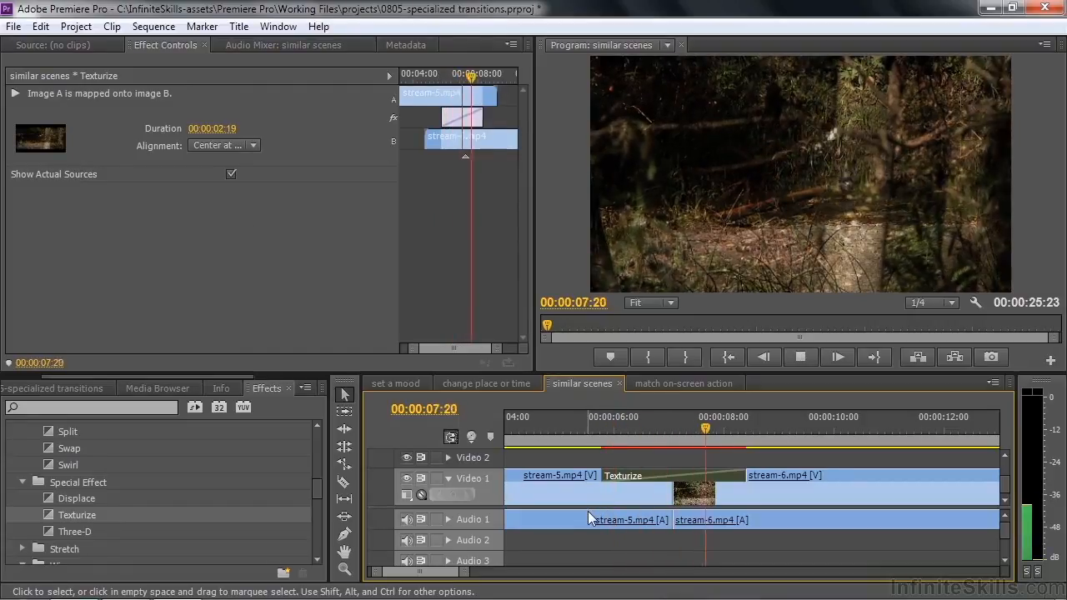
pyautogui.press('space')
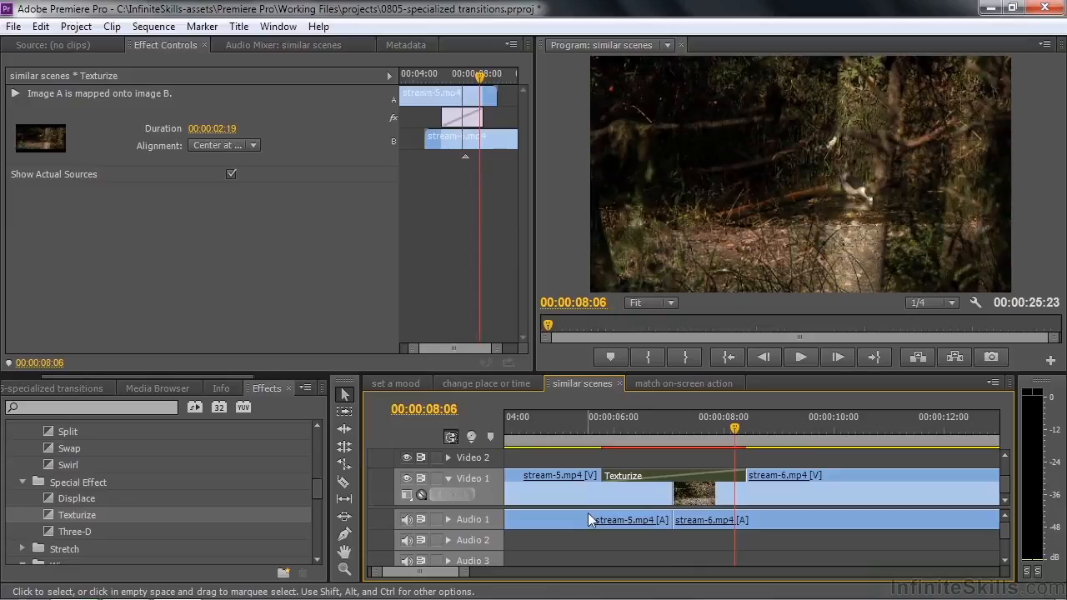
# Step: In the change place or time sequence, apply Texturize between scenic-8.mp4 and timelapse-2.mp4 and play the transition
pyautogui.click(470, 383)
pyautogui.moveTo(539, 429); pyautogui.dragTo(610, 428)
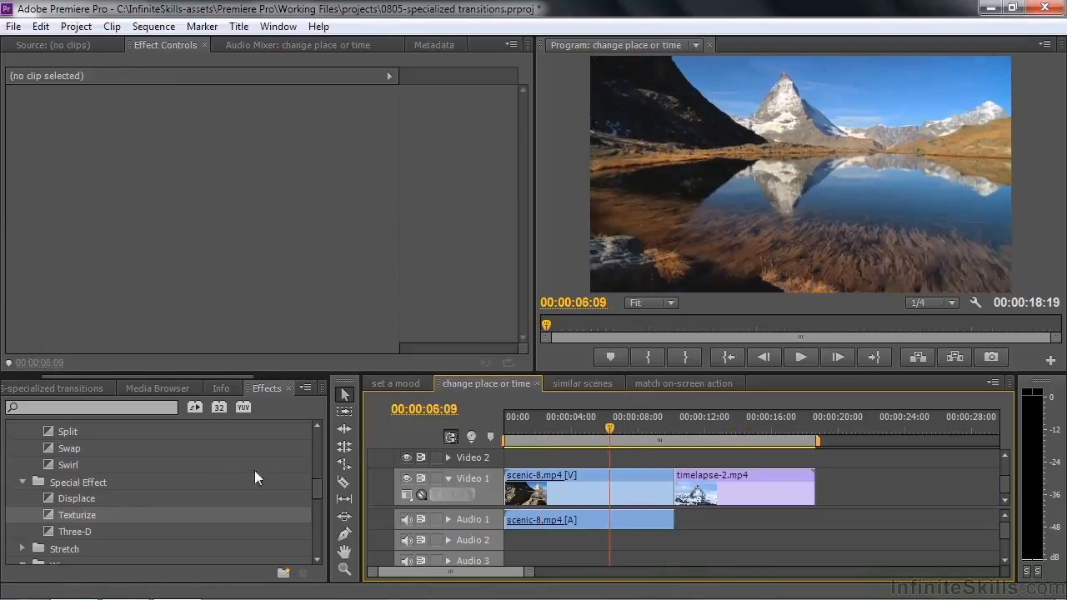
pyautogui.moveTo(51, 515); pyautogui.dragTo(696, 476)
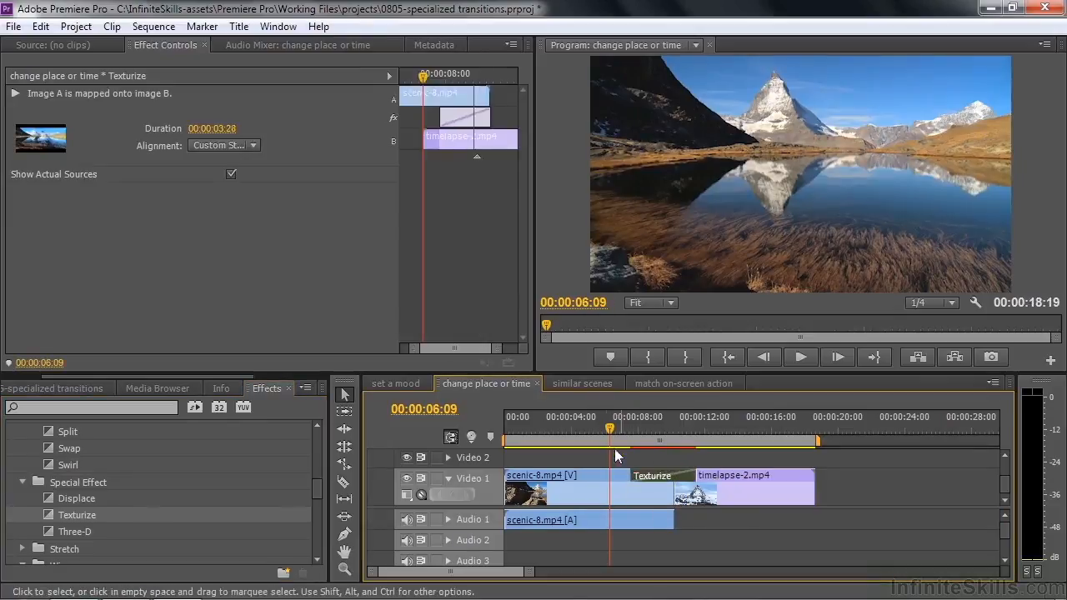
pyautogui.click(628, 440)
pyautogui.press('space')
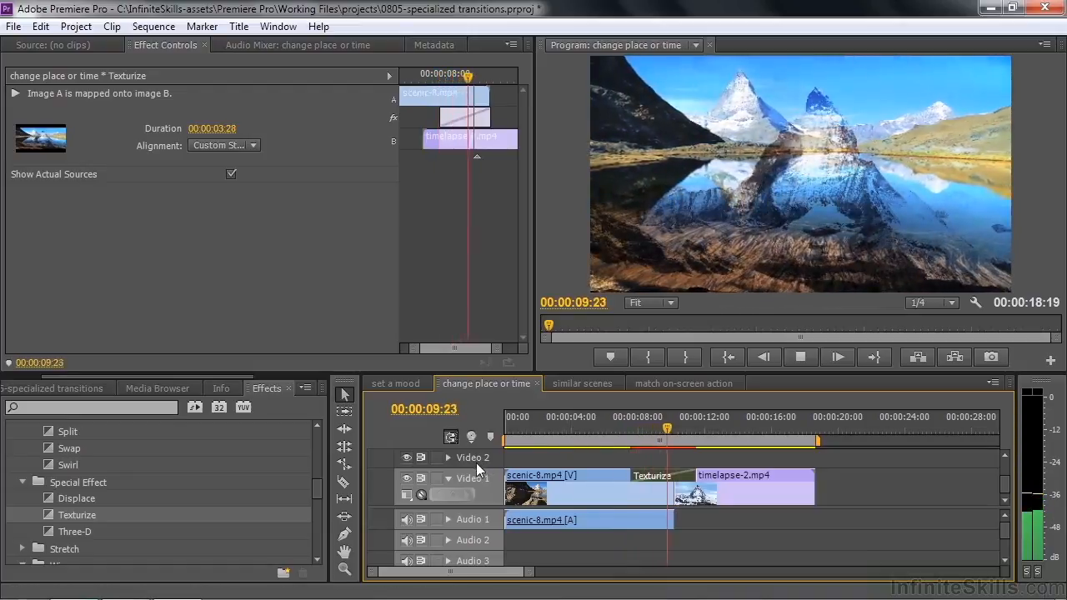
pyautogui.press('space')
# Step: Replace Texturize with the Special Effect transition Three-D and play it up to 00:00:10:17
pyautogui.moveTo(49, 531); pyautogui.dragTo(656, 474)
pyautogui.moveTo(677, 430); pyautogui.dragTo(622, 439)
pyautogui.press('space')
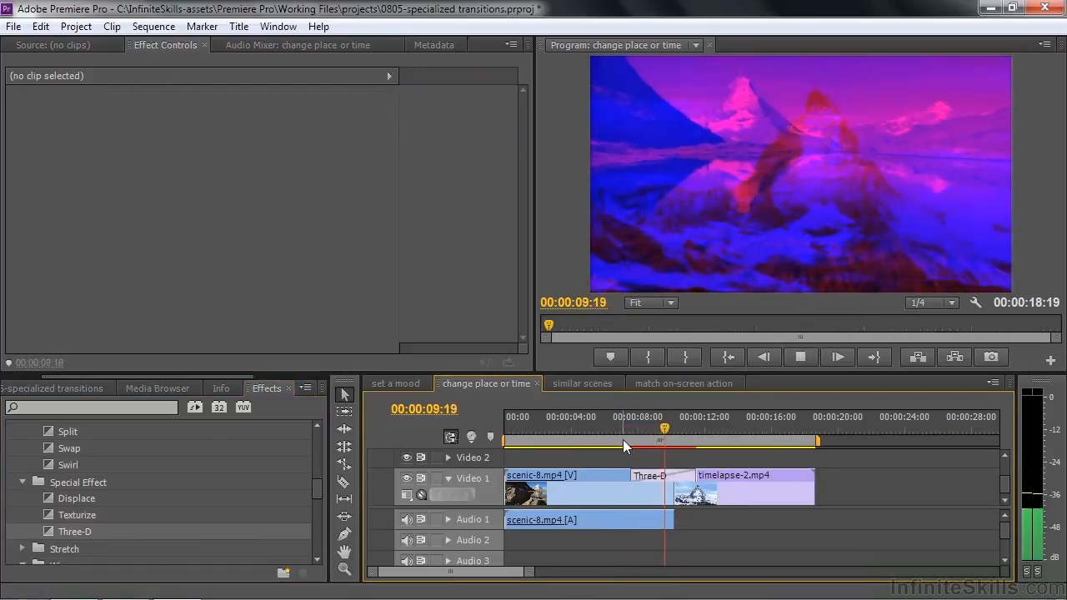
pyautogui.press('space')
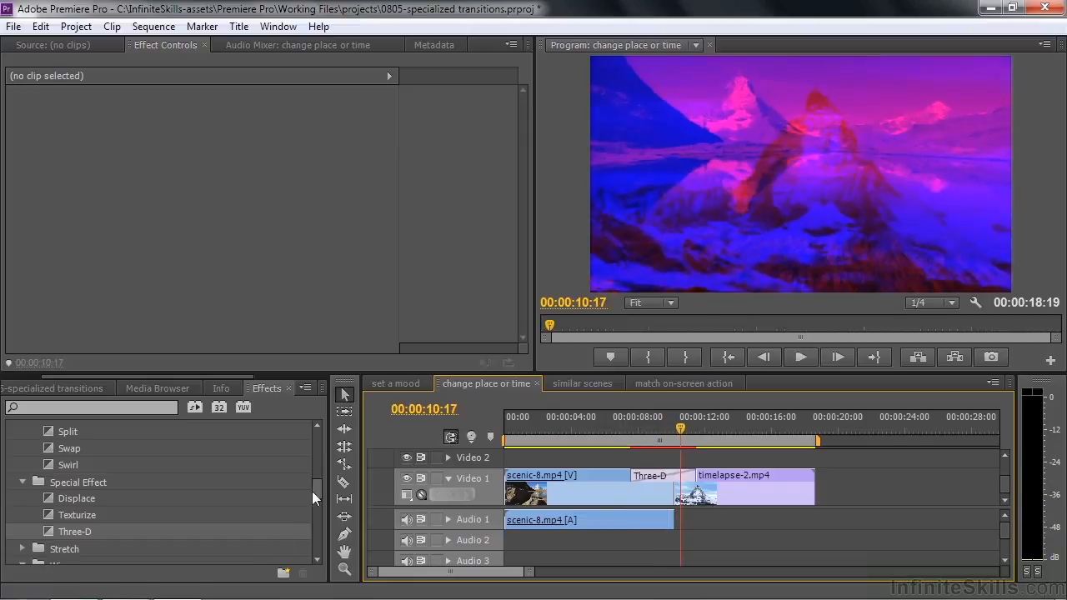
# Step: Replace the Three-D transition between scenic-8.mp4 and timelapse-2.mp4 with the Map transition Channel Map
pyautogui.scroll(5, 317, 475)
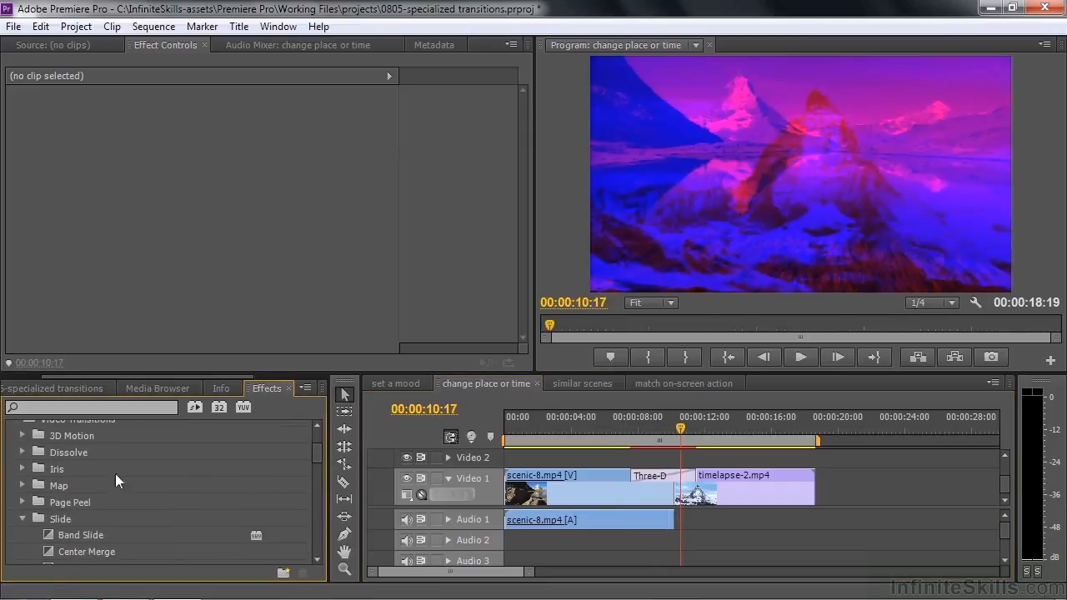
pyautogui.click(22, 485)
pyautogui.moveTo(47, 501); pyautogui.dragTo(675, 482)
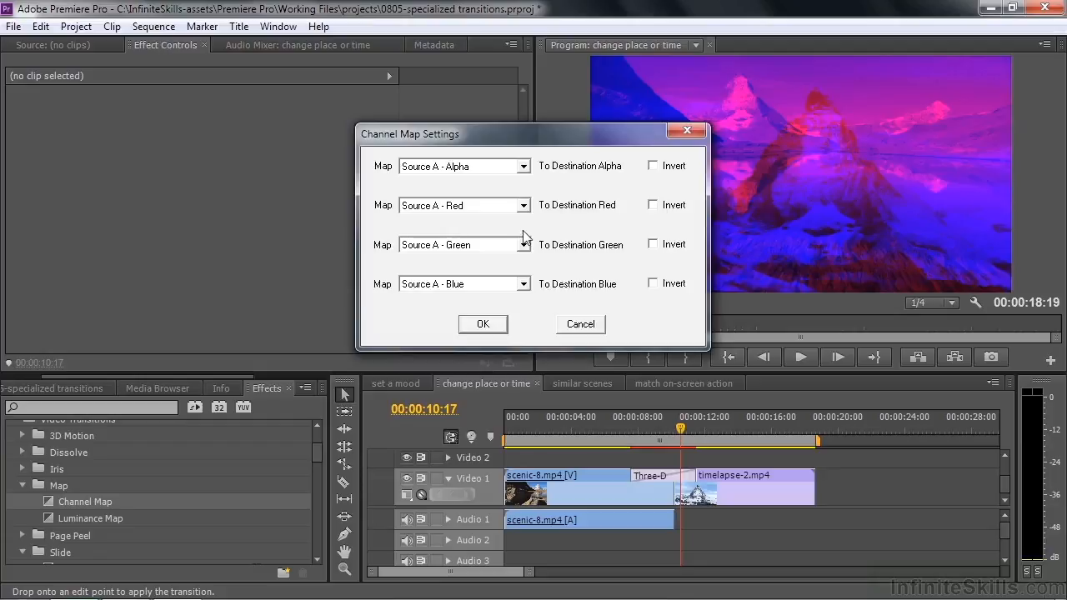
# Step: Map Source A - Green to destination red, Source A - Blue to destination green and Source A - Red to destination blue, and accept the settings
pyautogui.click(523, 206)
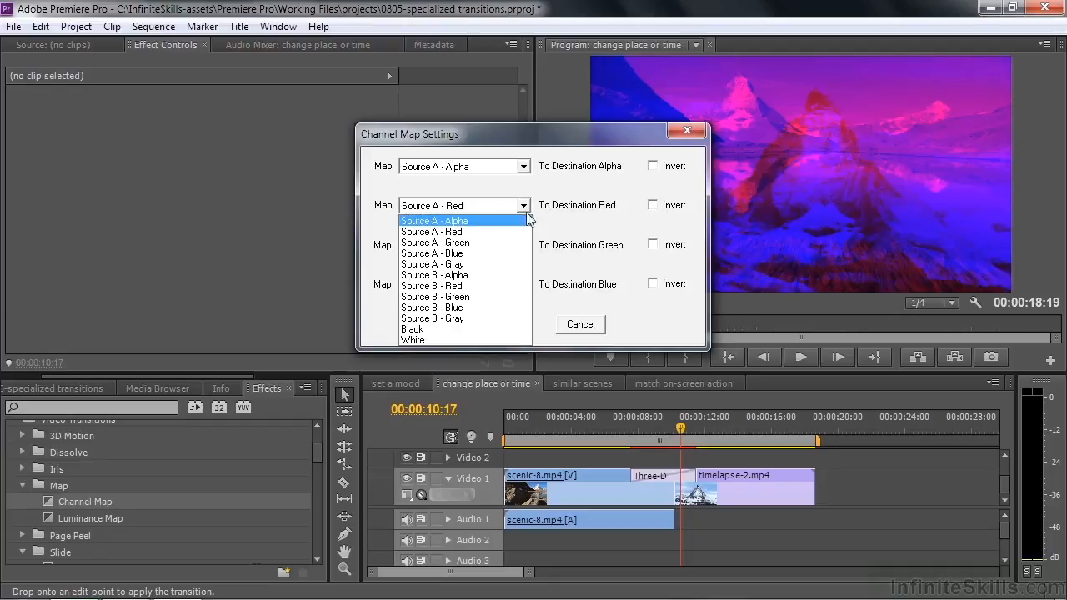
pyautogui.click(461, 244)
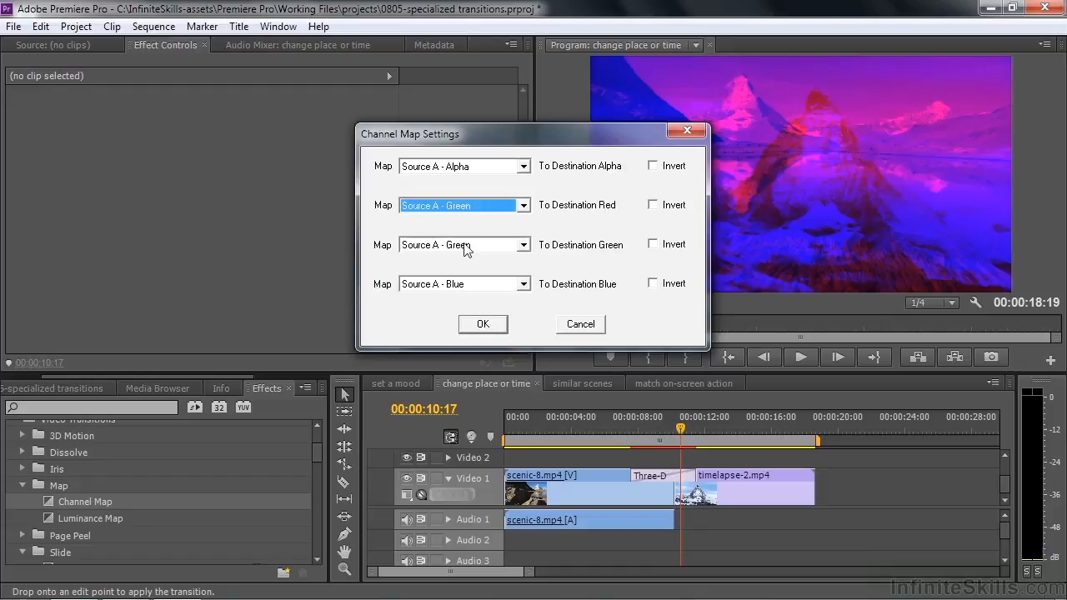
pyautogui.click(525, 246)
pyautogui.click(479, 293)
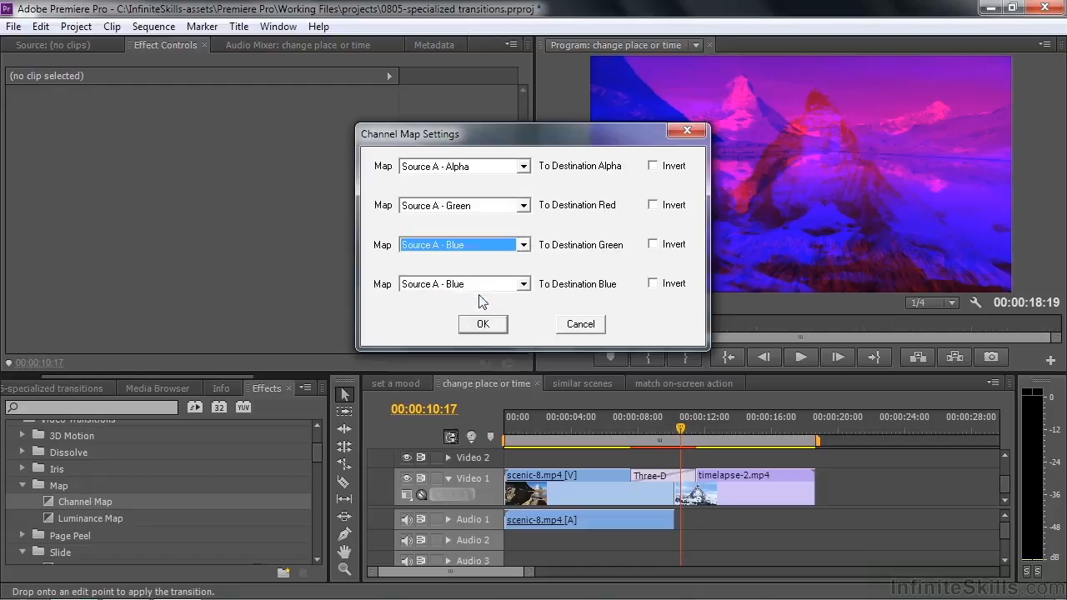
pyautogui.click(524, 285)
pyautogui.click(491, 316)
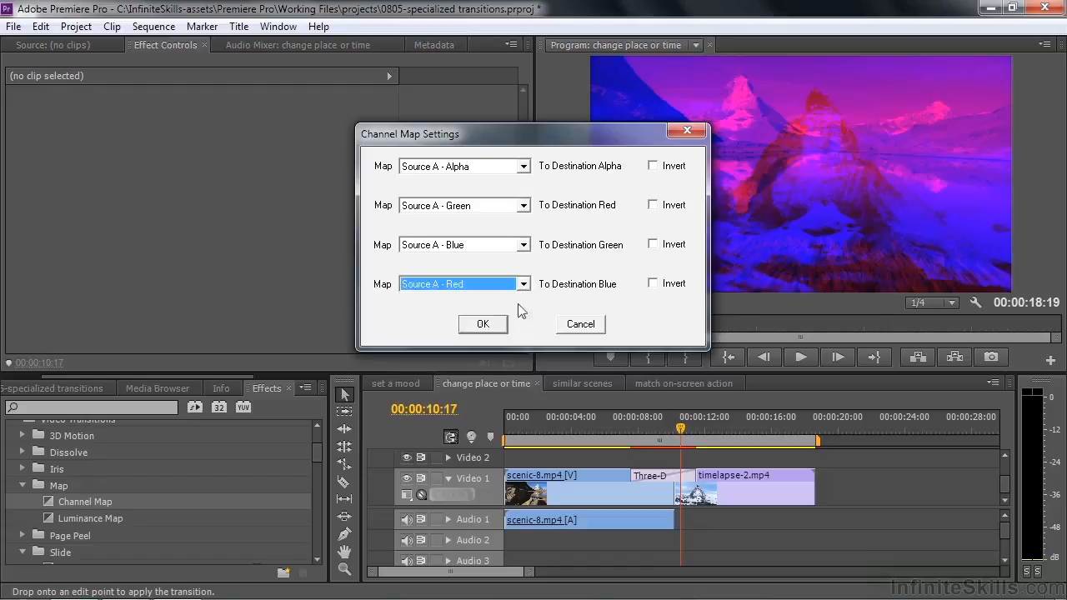
pyautogui.click(483, 325)
# Step: Play the Channel Map transition in the sequence from just before its start
pyautogui.click(619, 442)
pyautogui.press('space')
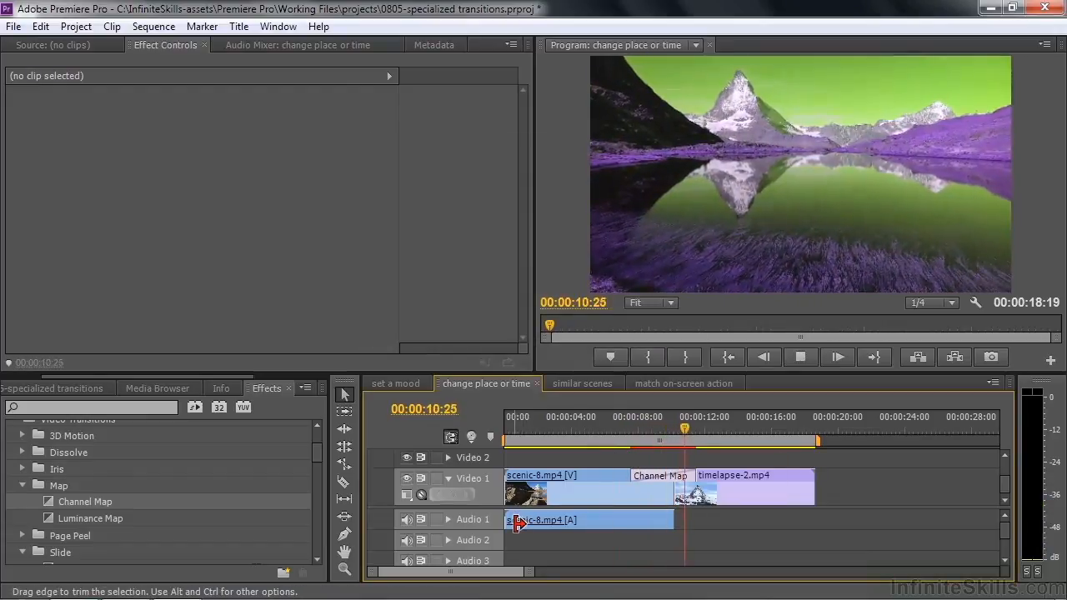
pyautogui.press('space')
# Step: Replace Channel Map with the Luminance Map transition, select it, and scrub through it to 00:00:09:16
pyautogui.click(659, 428)
pyautogui.moveTo(45, 521); pyautogui.dragTo(655, 474)
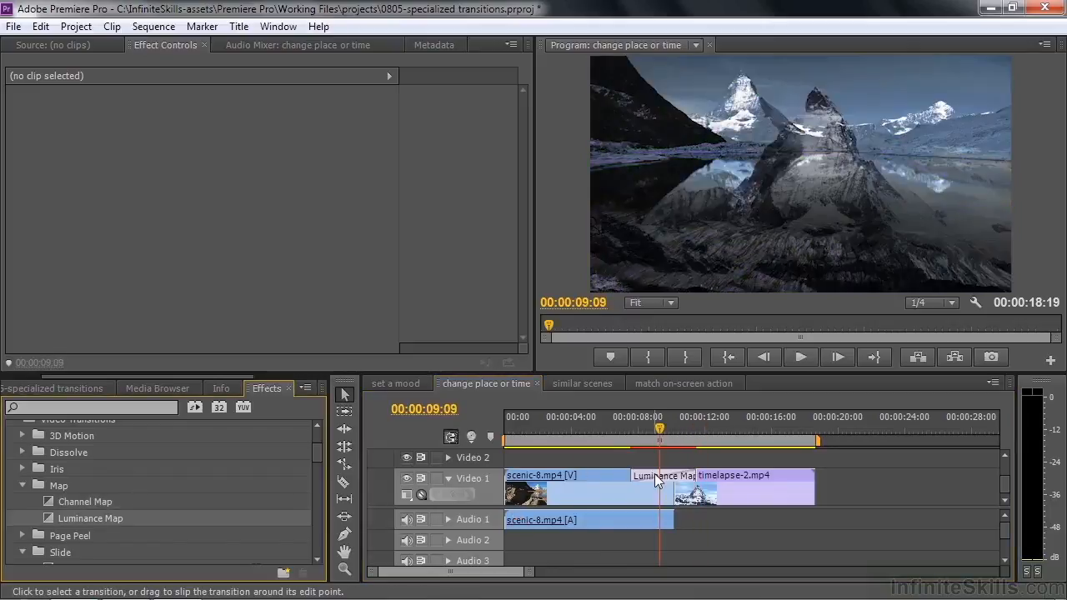
pyautogui.click(657, 472)
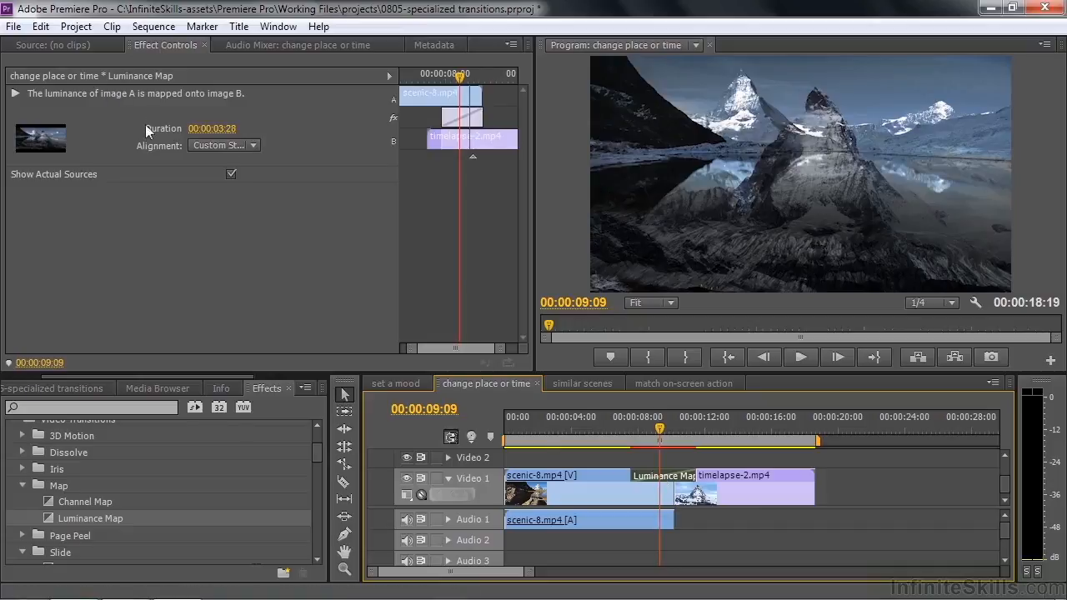
pyautogui.moveTo(625, 450); pyautogui.dragTo(664, 454)
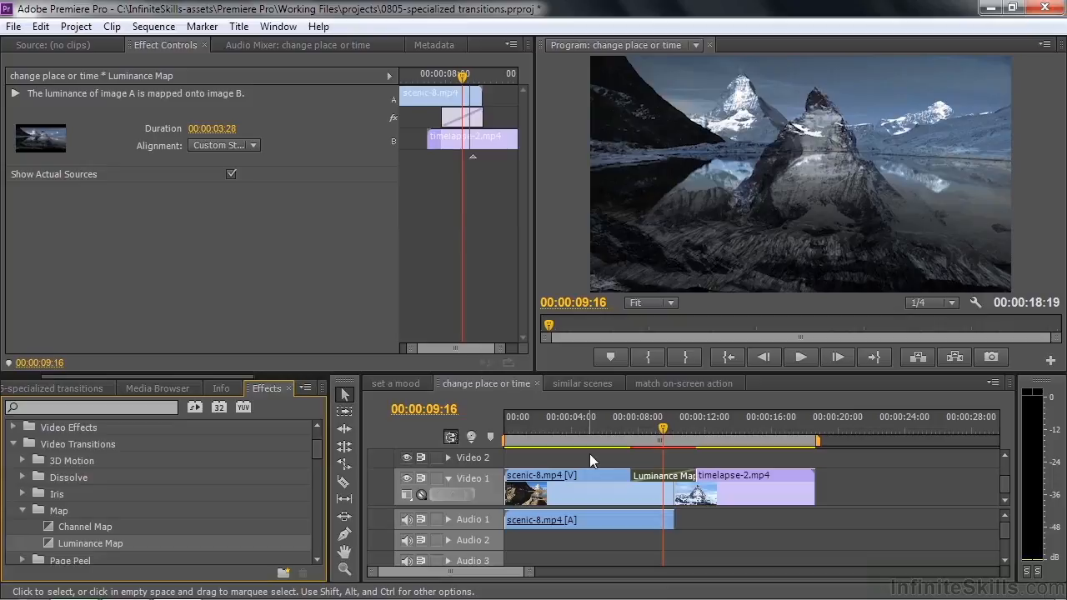
pyautogui.moveTo(319, 450); pyautogui.dragTo(329, 492)
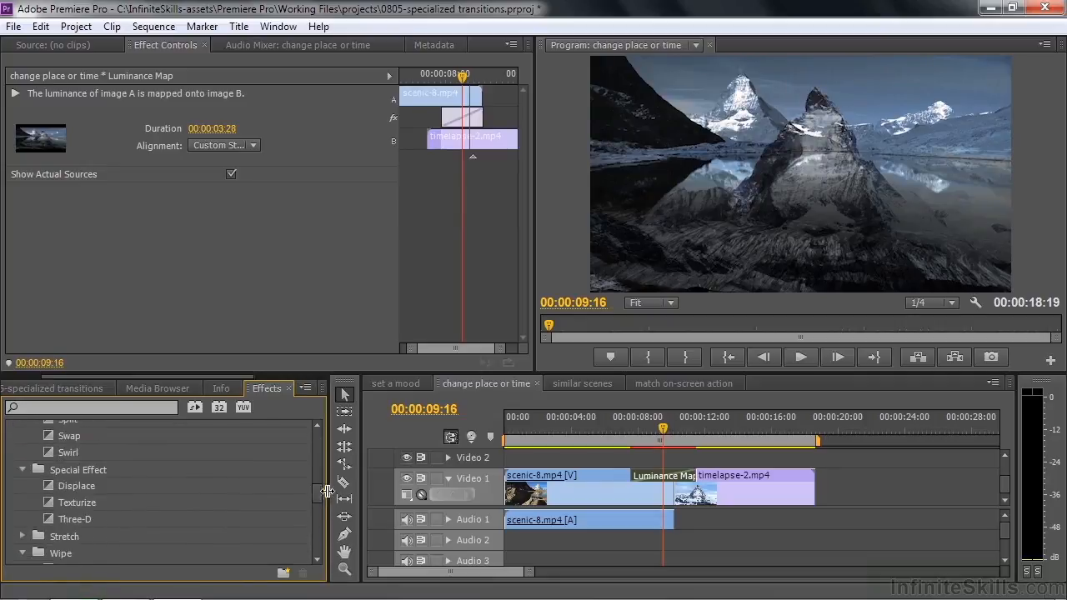